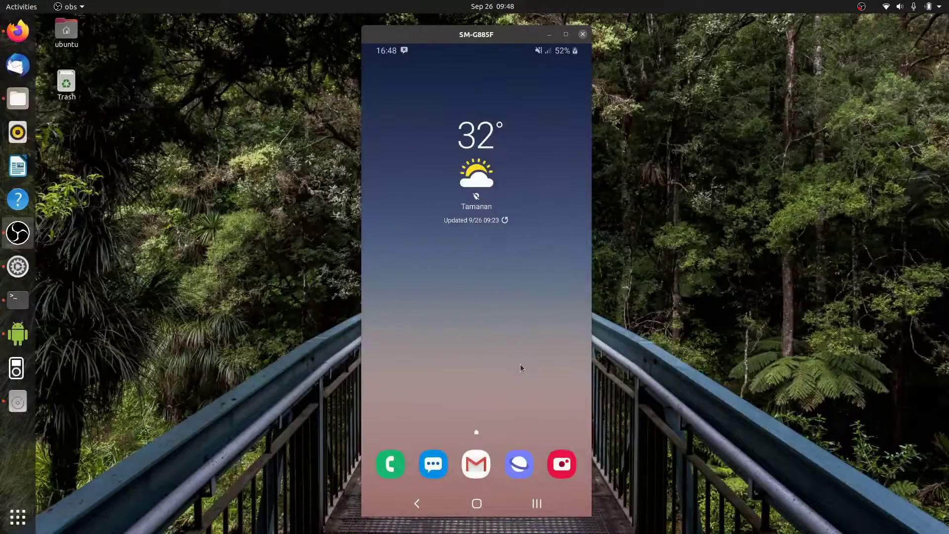
- Install the Telegram APK by dragging it from the Files APK folder onto the phone mirror
drag(534, 269, 418, 275)
scroll(417, 277, down, 4)
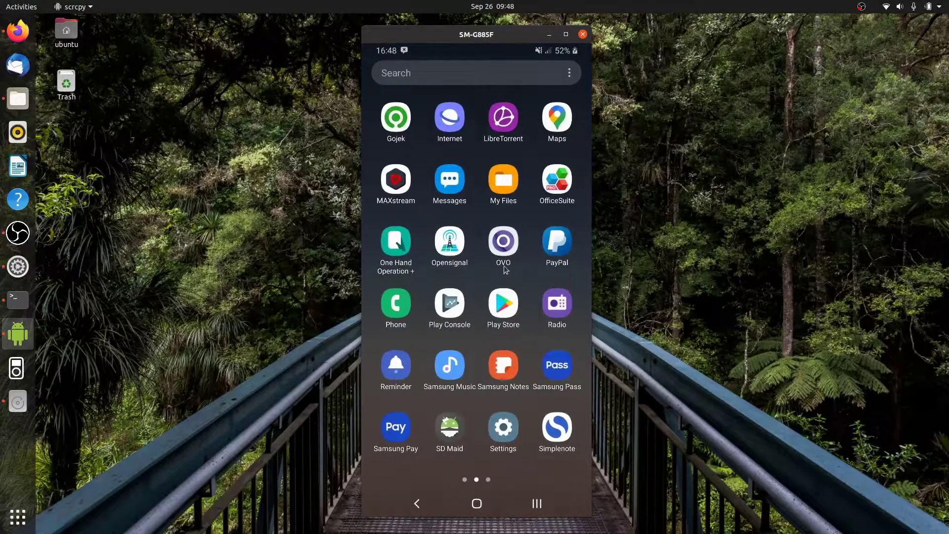
right_click(480, 470)
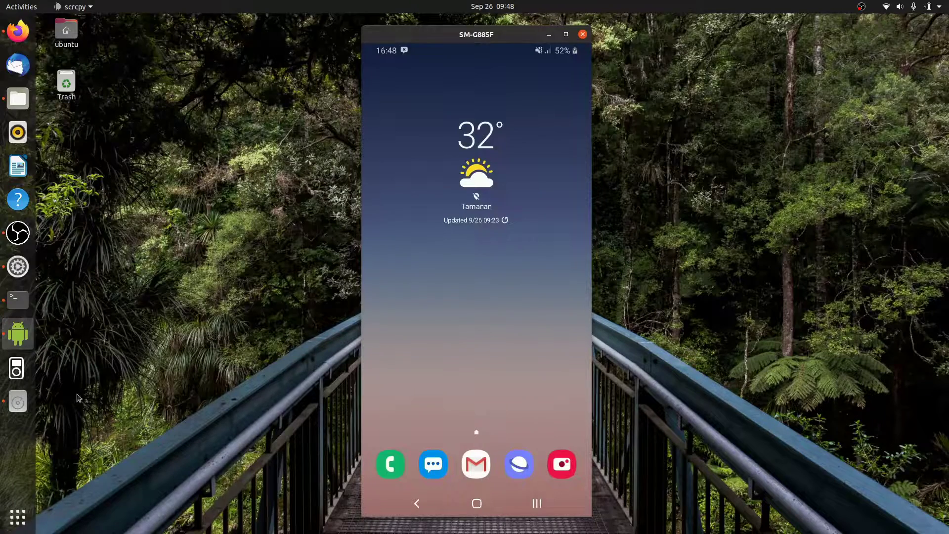
click(18, 401)
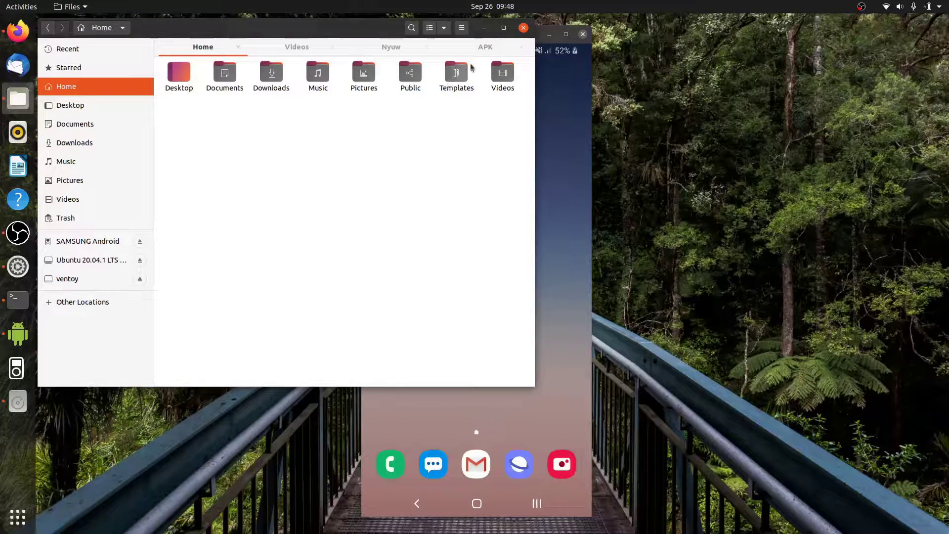
click(486, 46)
drag(337, 82, 559, 256)
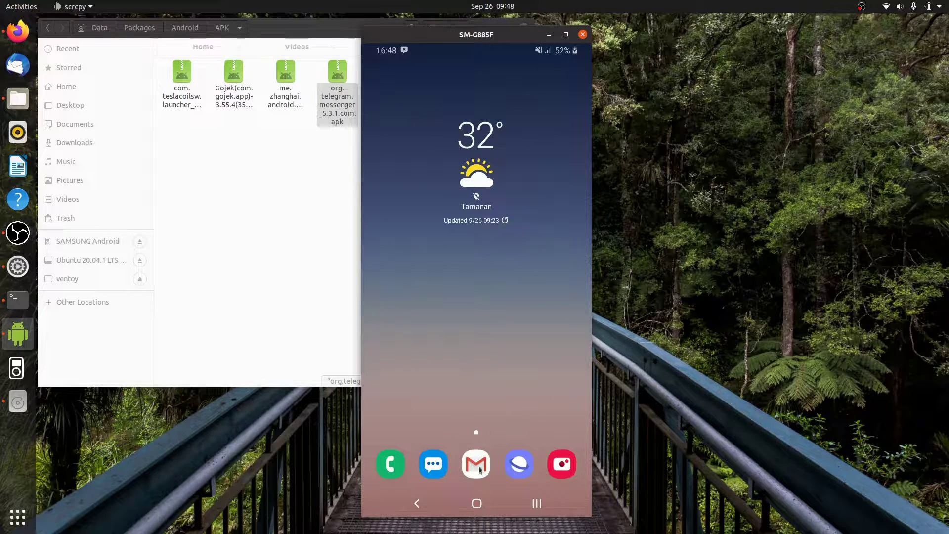
- Launch Telegram from the phone's app drawer and swipe through its intro pages
drag(476, 355, 468, 176)
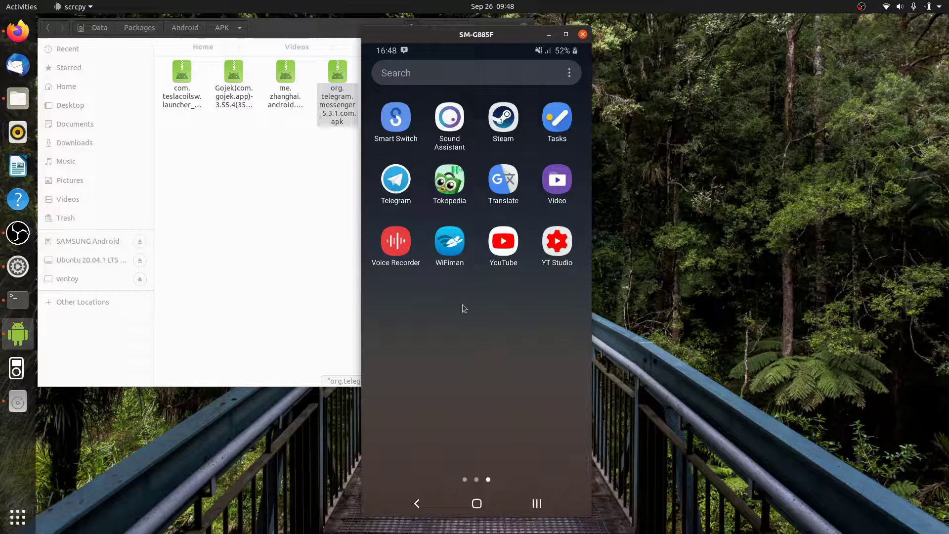
click(398, 181)
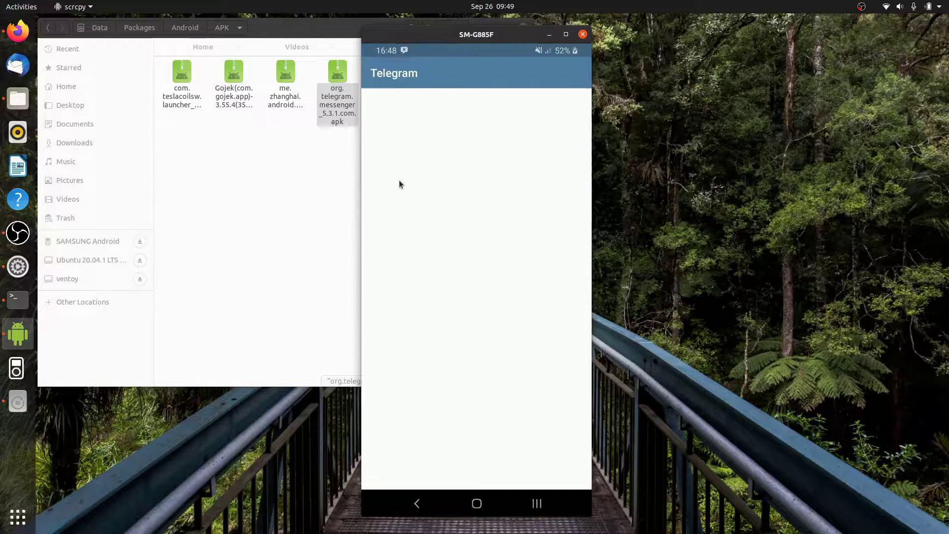
drag(526, 401, 452, 373)
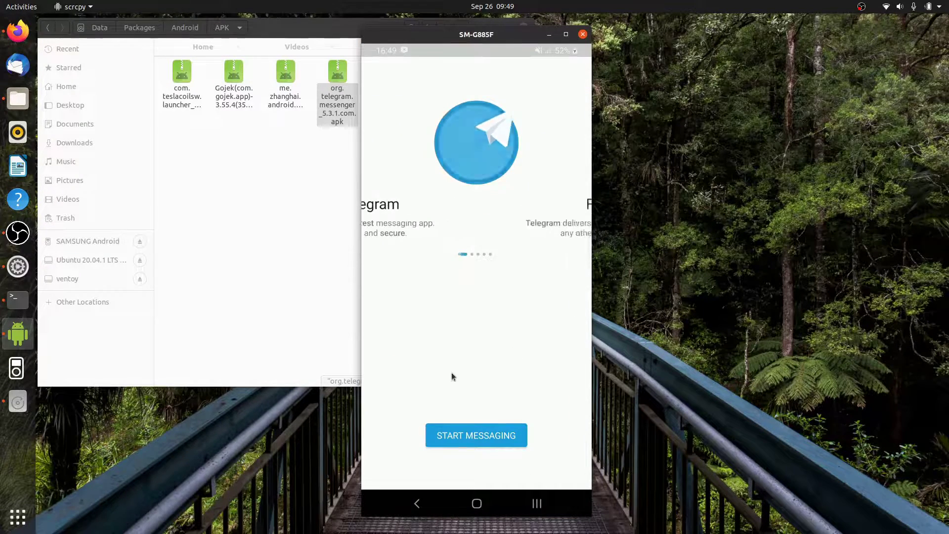
drag(553, 341, 517, 343)
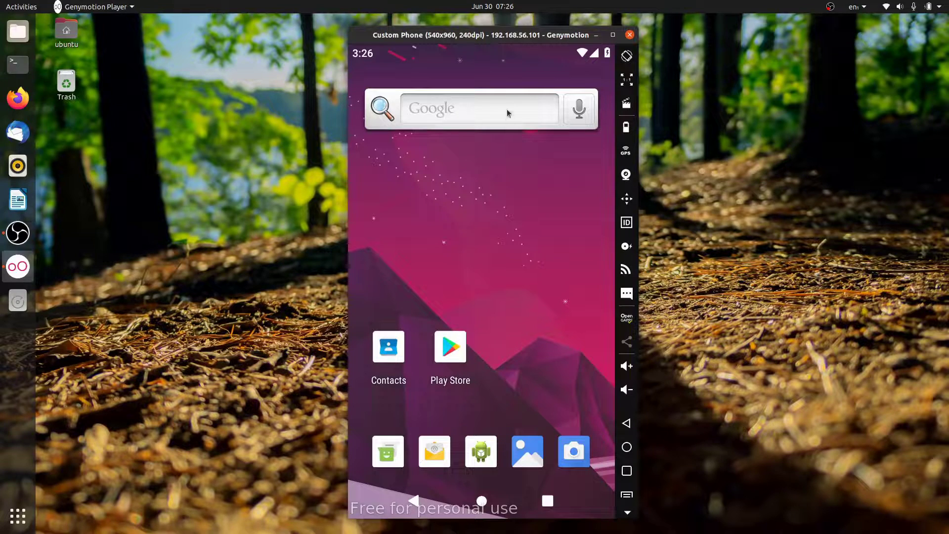
- Open Android Settings from quick settings and dismiss the Finish setting up card
drag(499, 59, 541, 404)
click(592, 389)
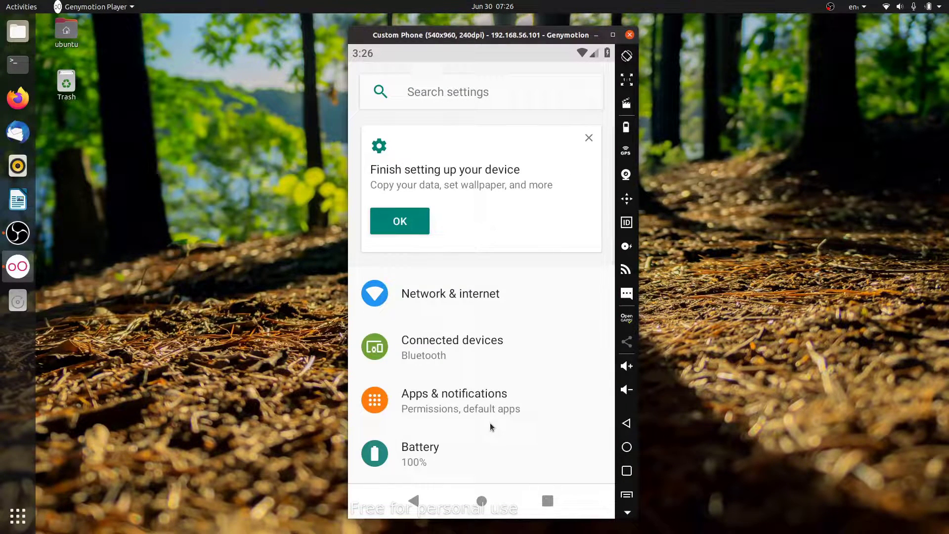
click(585, 146)
scroll(482, 356, down, 3)
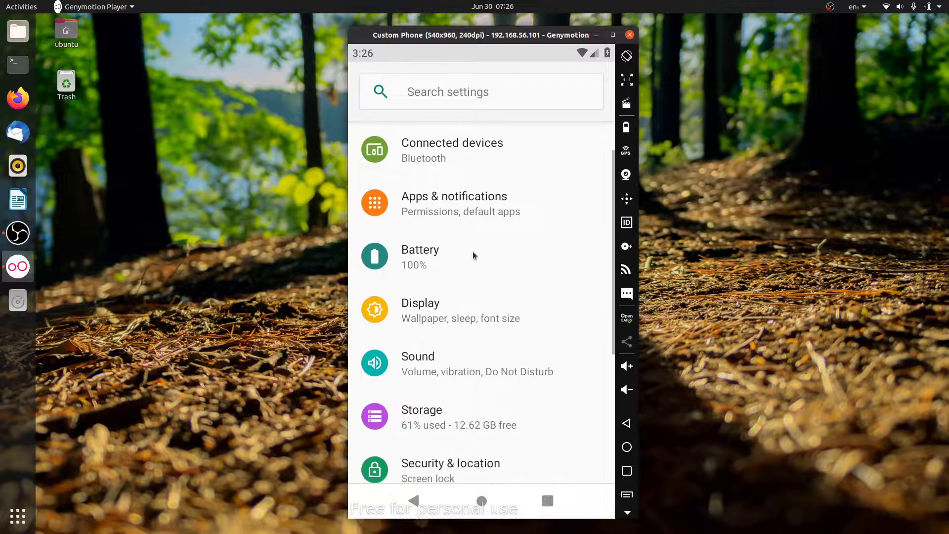
scroll(482, 356, down, 3)
- View the System advanced options, go back to the home screen, and launch Play Store
click(465, 442)
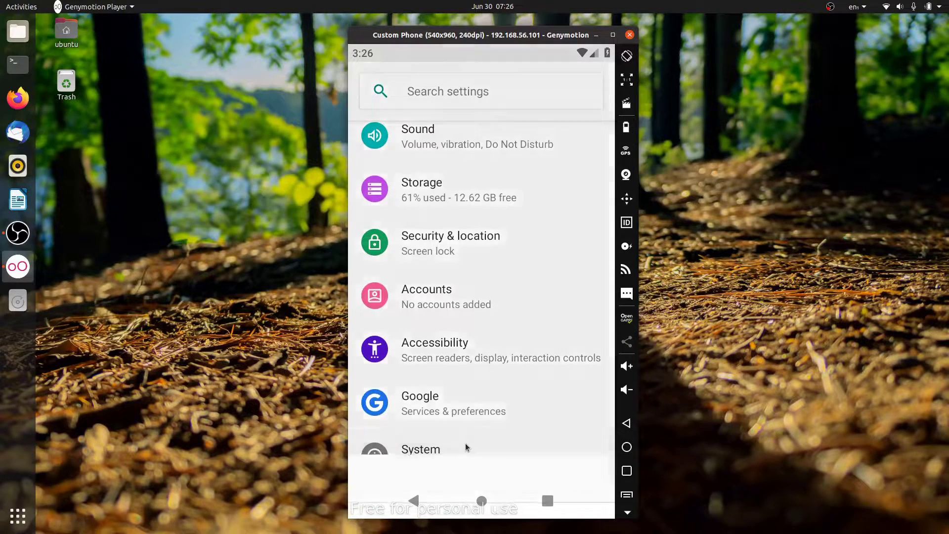
click(385, 338)
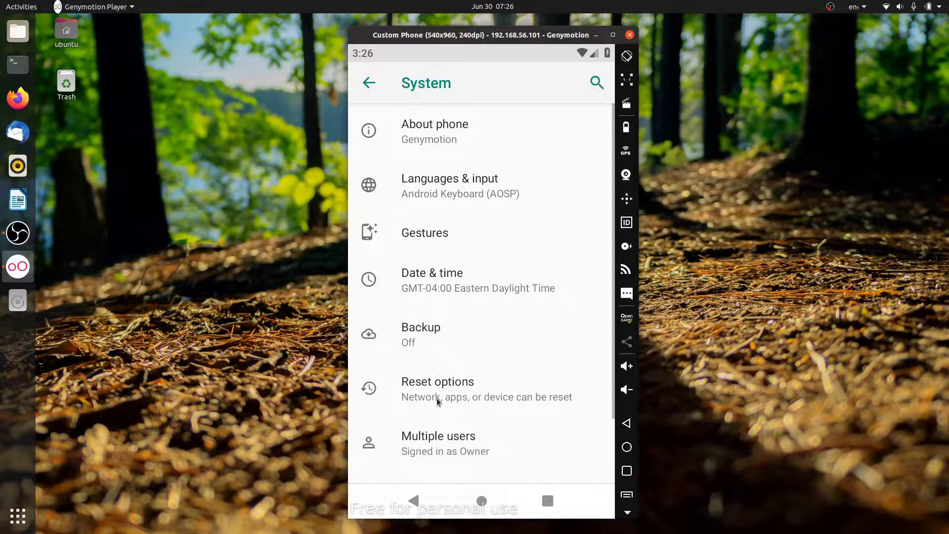
scroll(438, 321, down, 2)
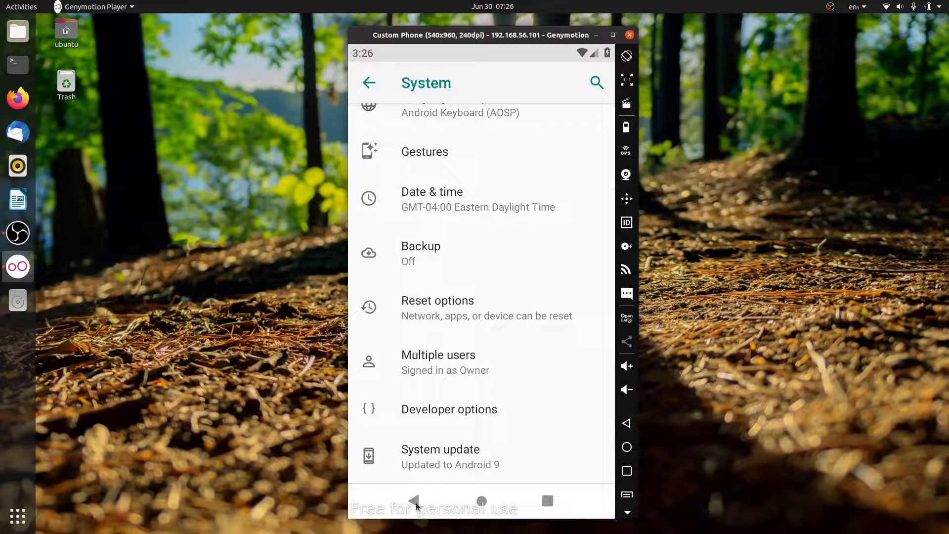
click(416, 502)
click(417, 502)
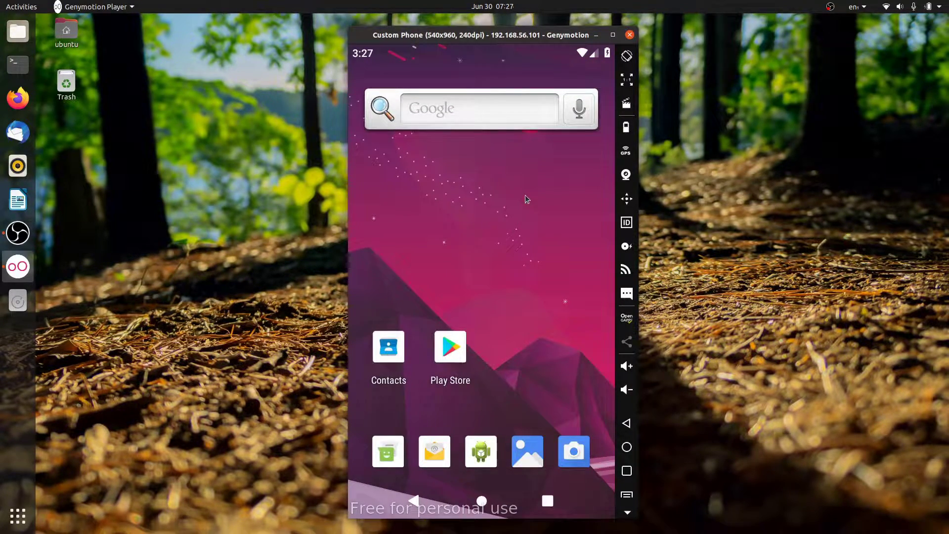
click(453, 359)
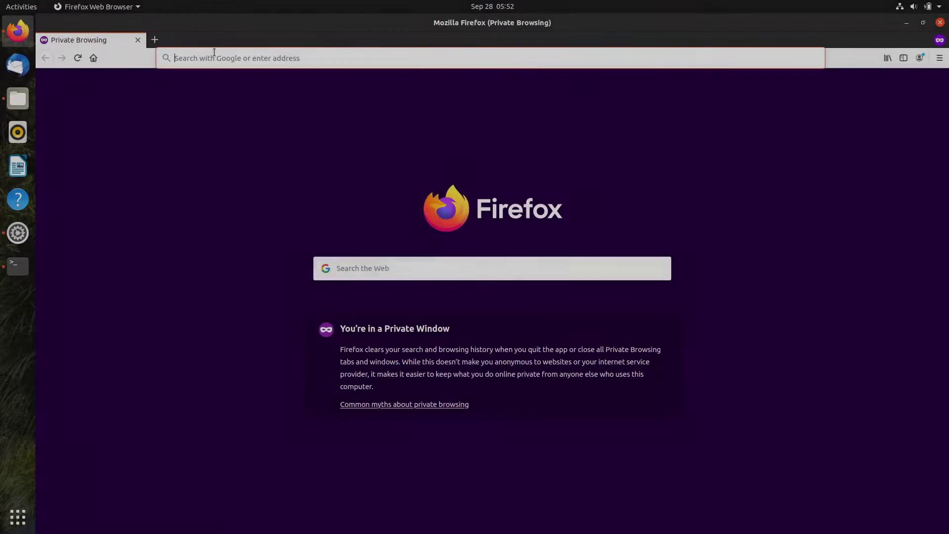
- Load vysor.io in Firefox and scroll down to its Pricing table
text(vys)
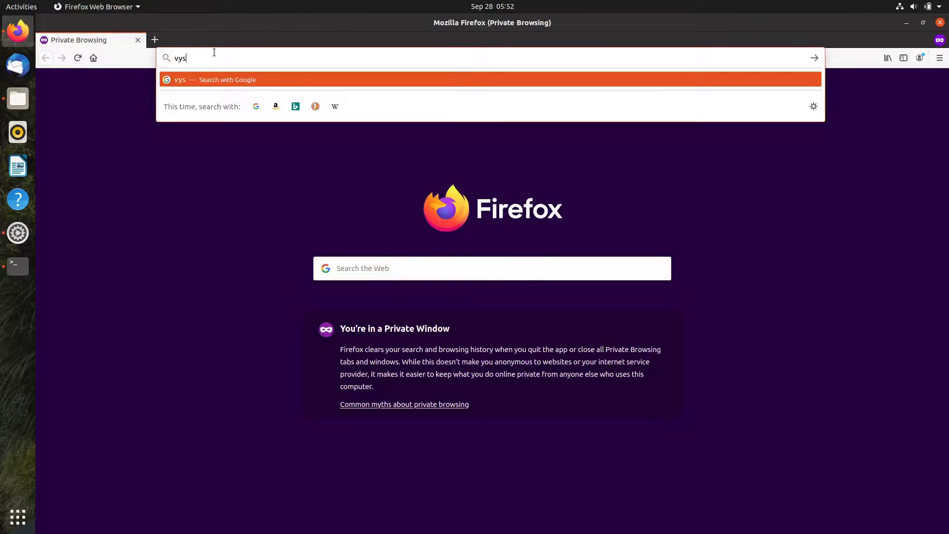
text(or.io)
key(Return)
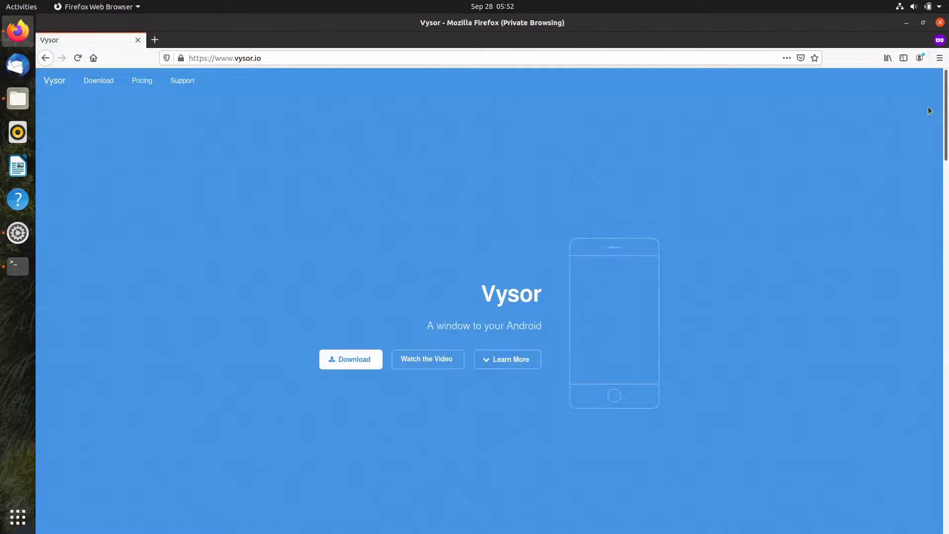
scroll(943, 111, down, 1)
drag(944, 111, 918, 465)
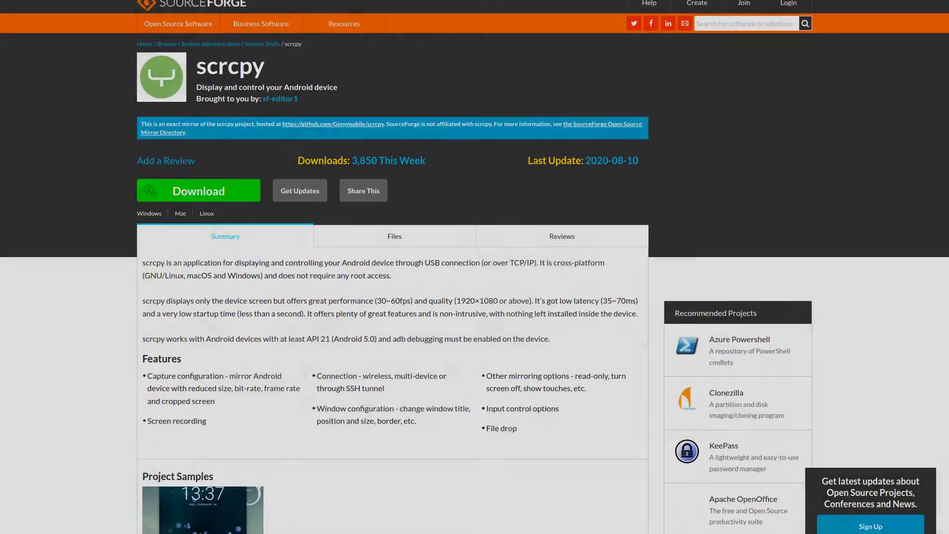
- Scroll further down the Vysor page
scroll(475, 267, down, 1)
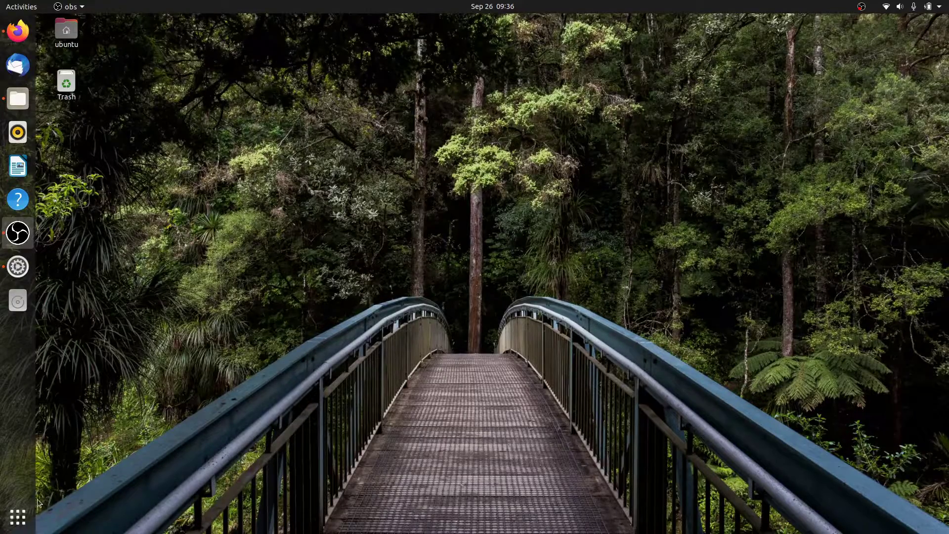
- Open Terminal, enlarge and centre it, and type sudo add-apt-repository universe without running it
click(20, 517)
text(te)
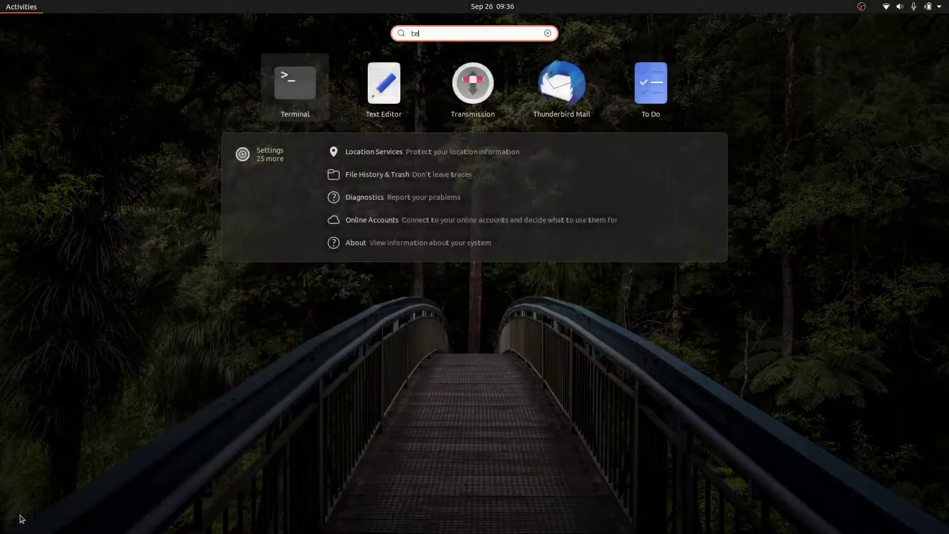
text(rm)
click(470, 85)
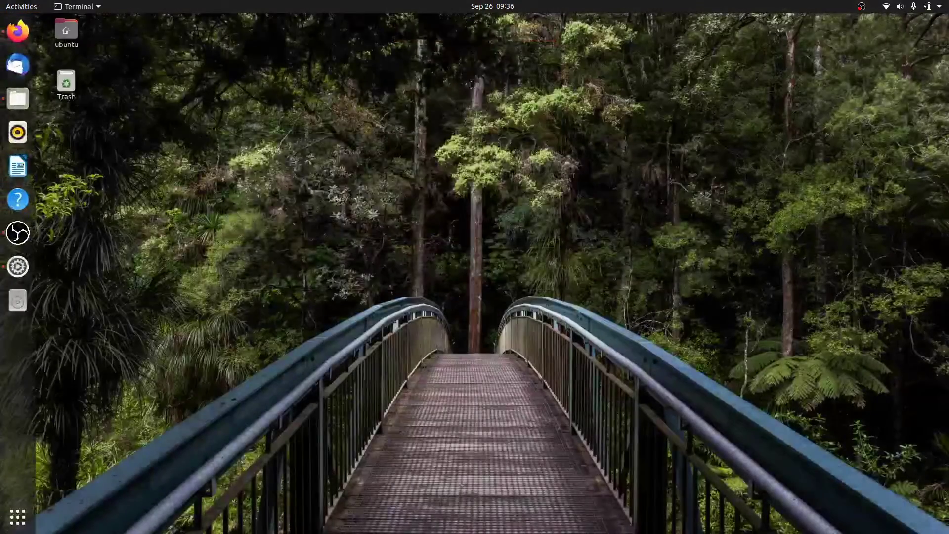
drag(491, 265, 690, 432)
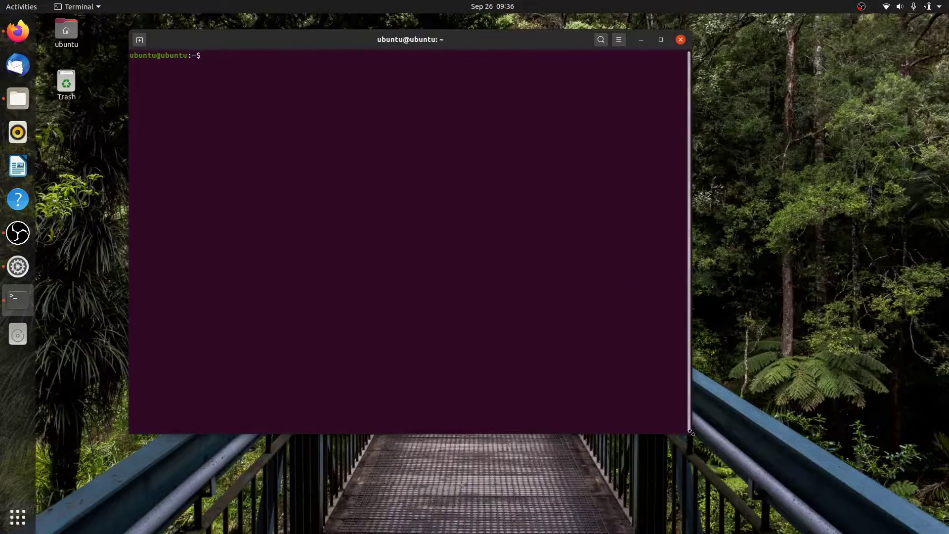
drag(507, 39, 566, 79)
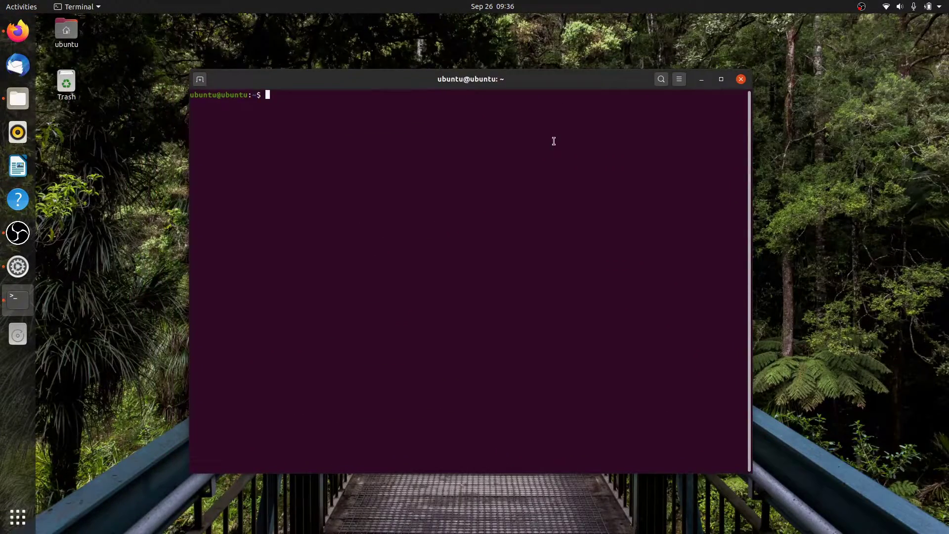
text(sudo add-apt-repository universe)
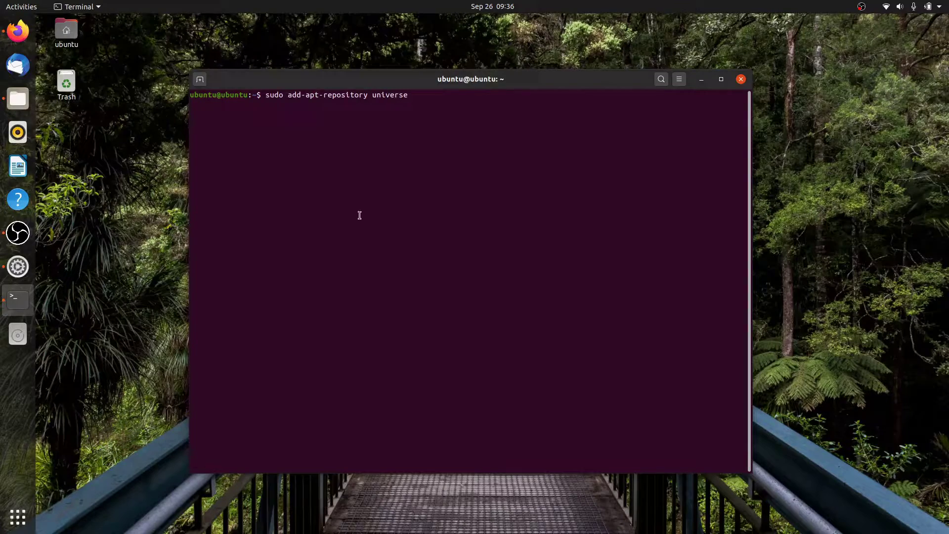
- Enable the multiverse source in Software & Updates and close the dialog
click(15, 525)
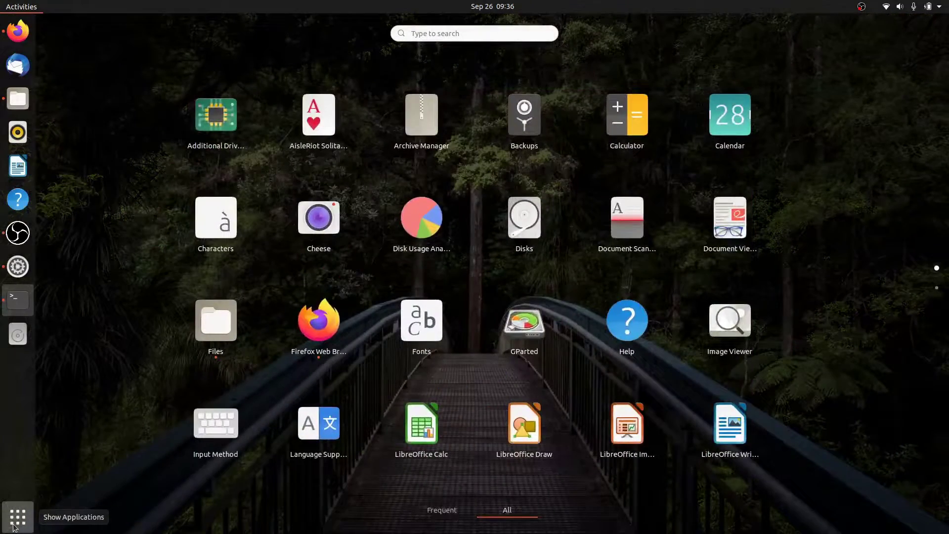
text(software)
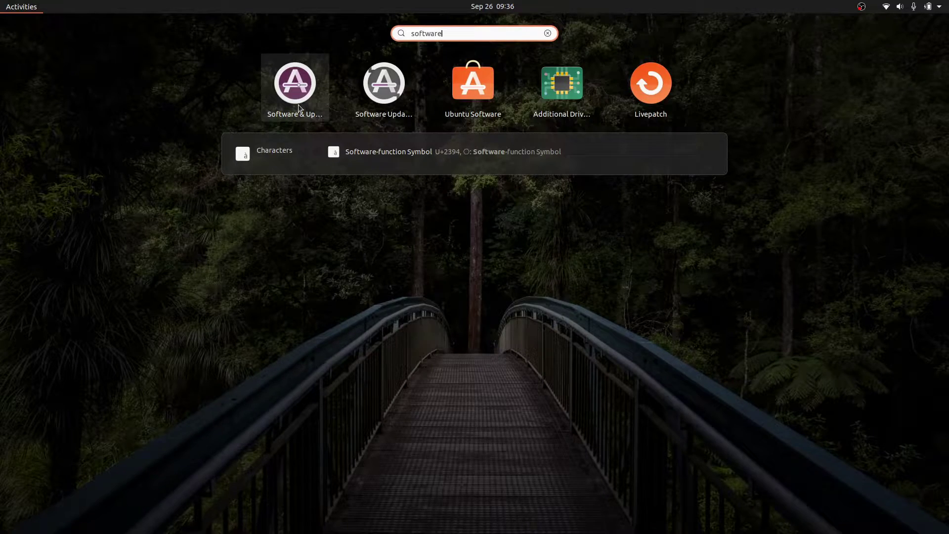
click(297, 90)
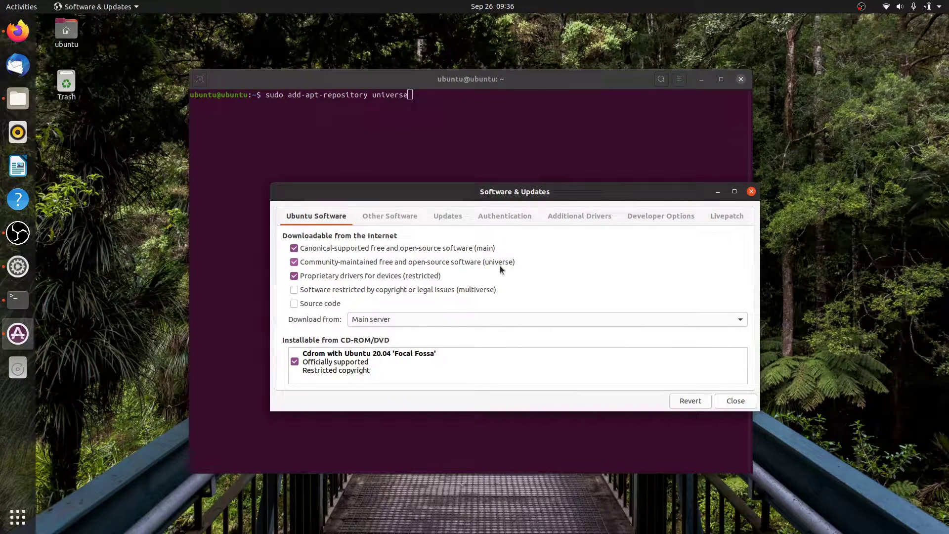
click(294, 290)
click(741, 406)
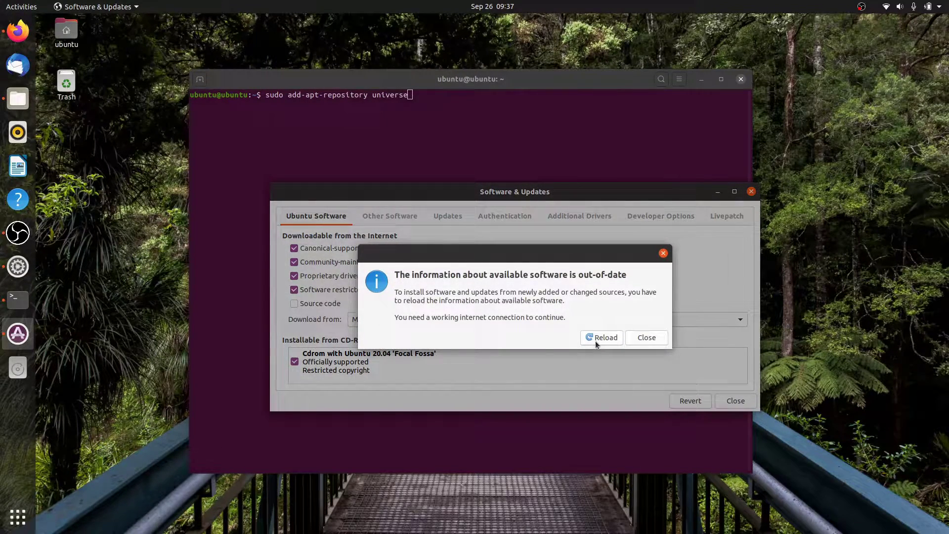
- Reload the available software information and let the cache refresh finish
click(598, 338)
drag(567, 310, 650, 398)
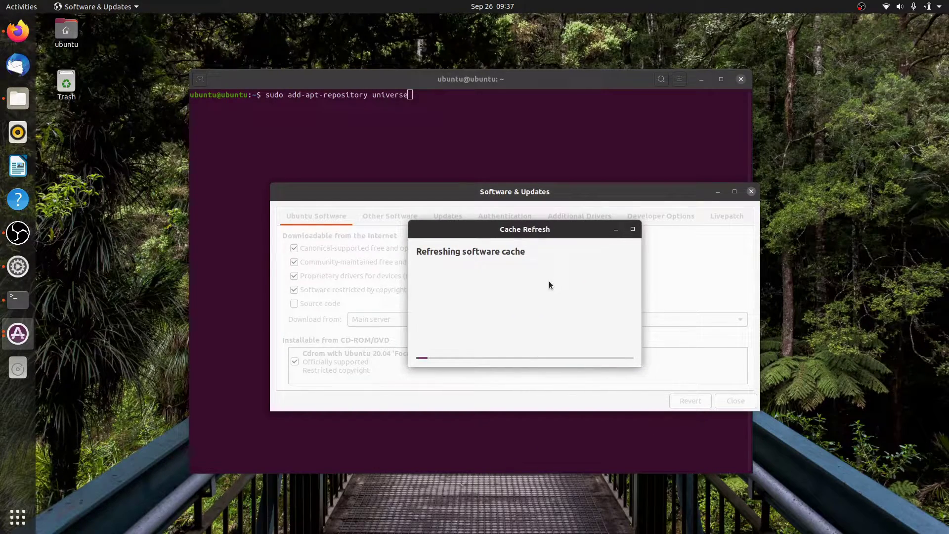
click(697, 80)
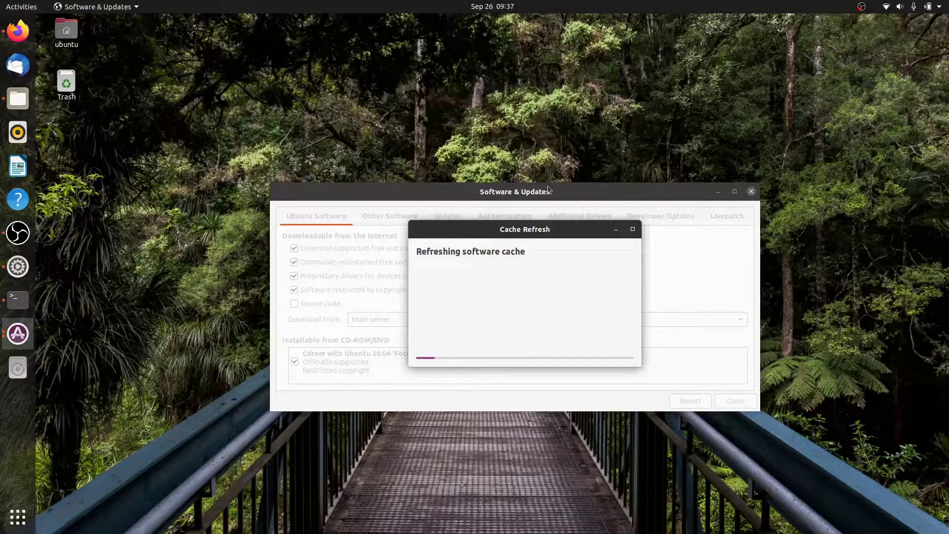
drag(551, 191, 514, 147)
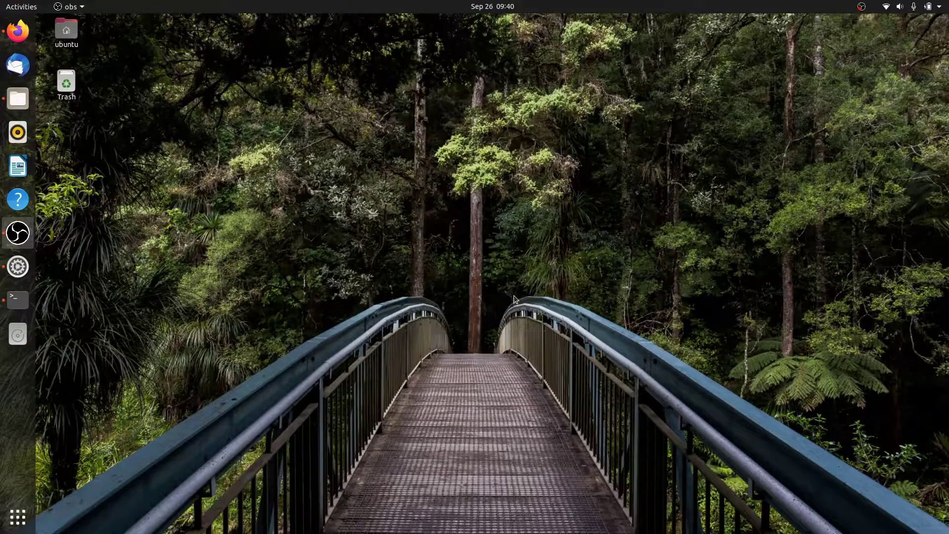
- Replace the pending command with sudo apt install scrcpy, run it, and approve the extra packages
click(27, 303)
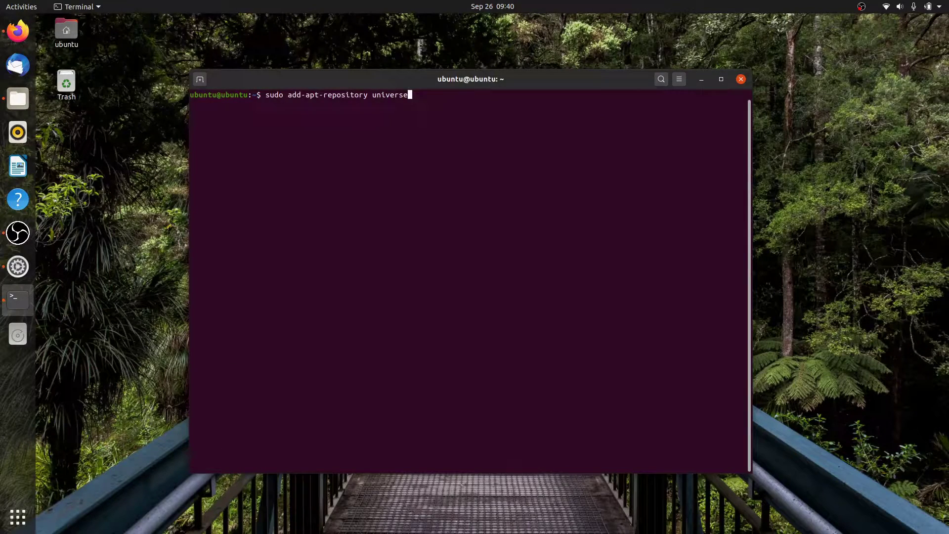
key(alt+BackSpace)
key(alt+BackSpace)
key(alt+BackSpace)
key(alt+BackSpace)
key(alt+BackSpace)
text(sudo apt install scr)
key(Return)
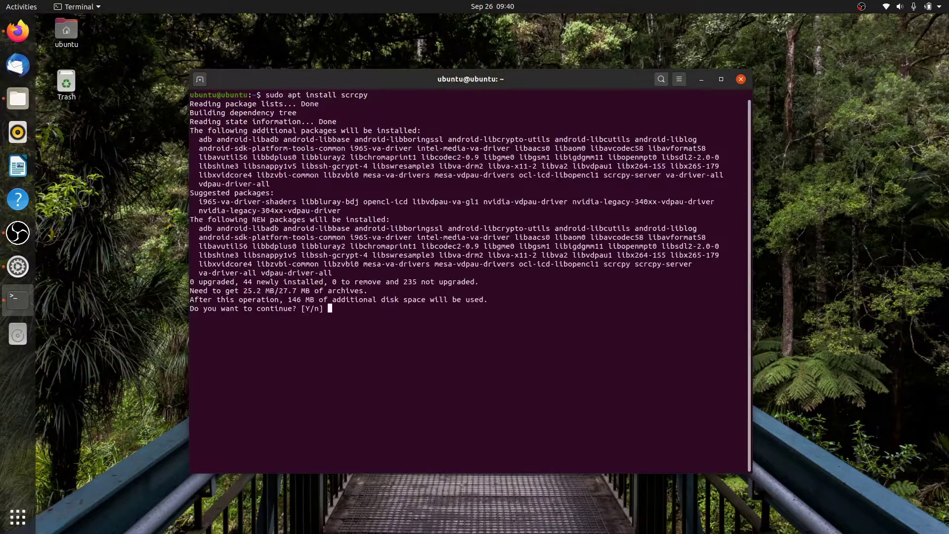
key(Return)
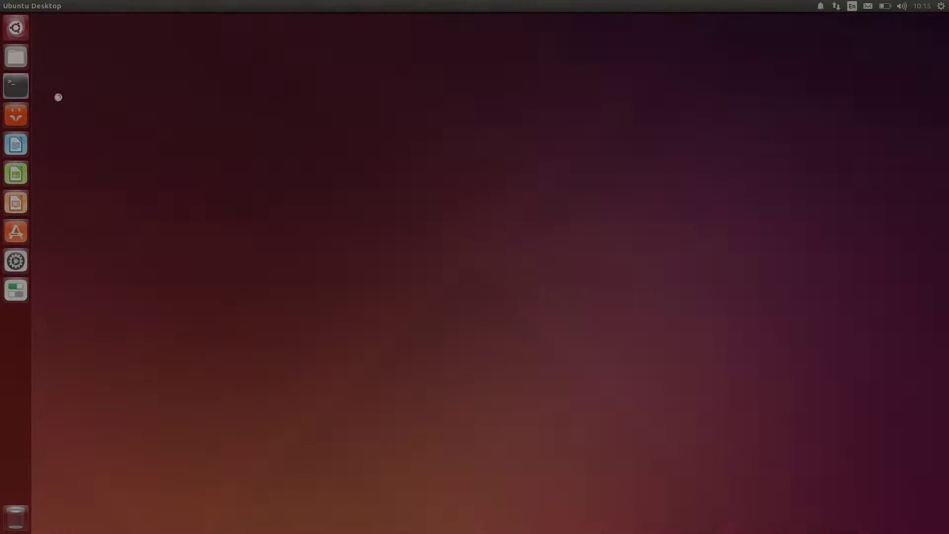
key(ctrl+alt+t)
drag(402, 247, 619, 418)
- Run sudo apt install snapd && sudo snap install scrcpy, authorising with the administrator password
drag(466, 20, 628, 62)
text(sudo apt install s)
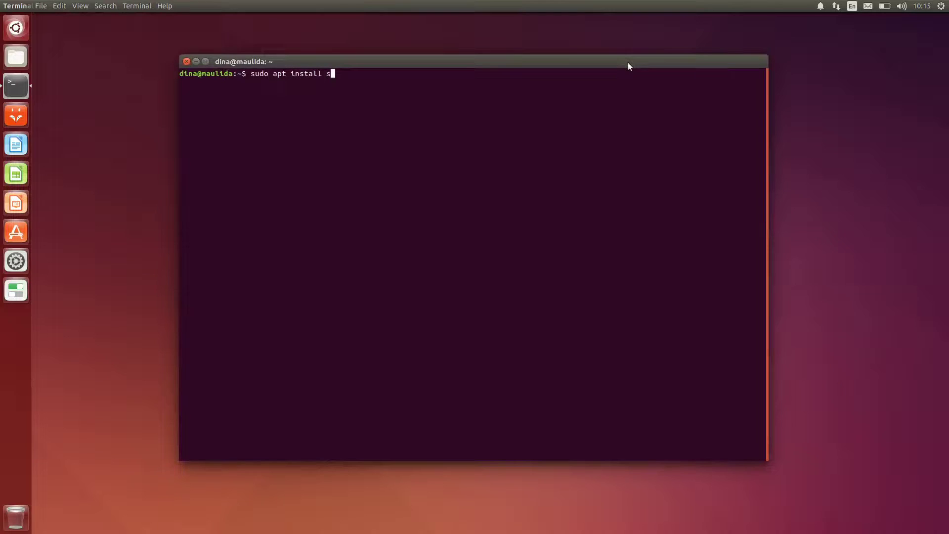
text(napd && sudo snap install scrcpy)
key(Return)
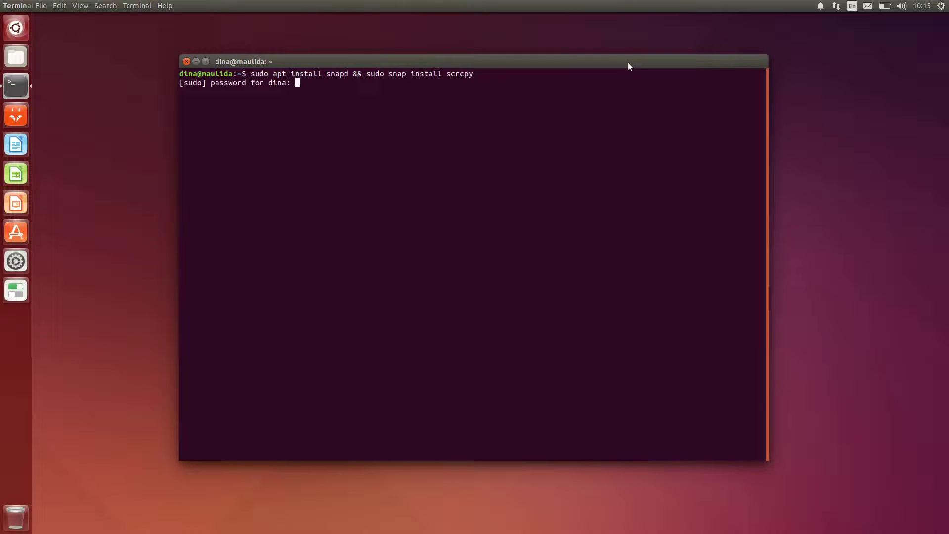
key(Return)
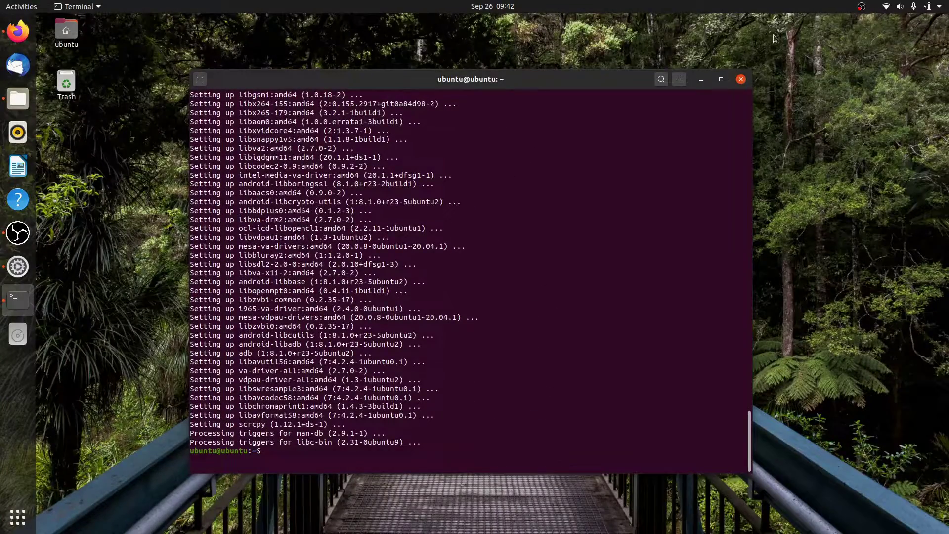
click(702, 79)
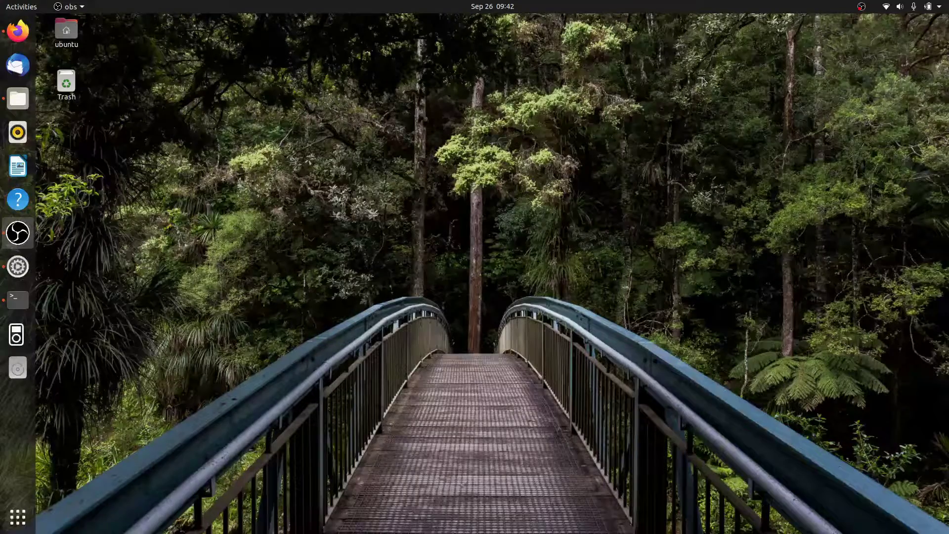
click(17, 516)
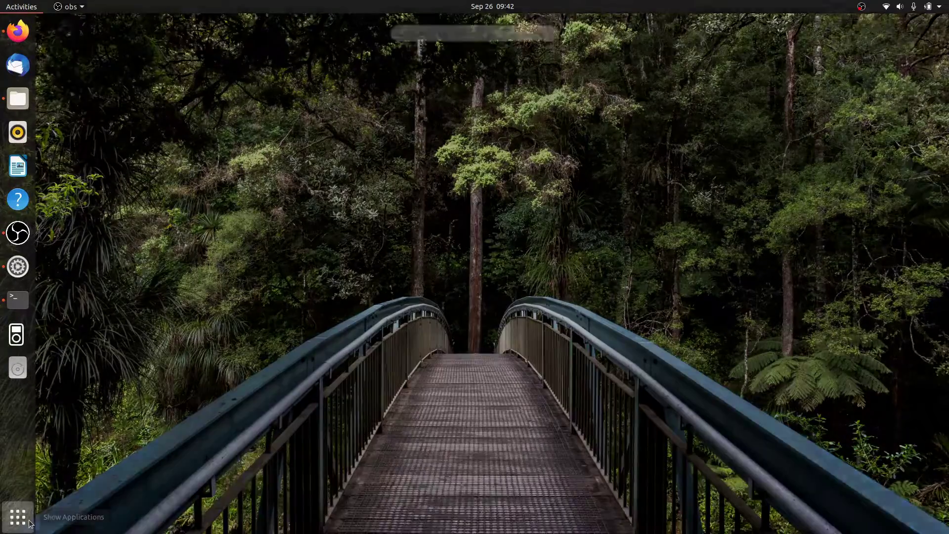
click(437, 33)
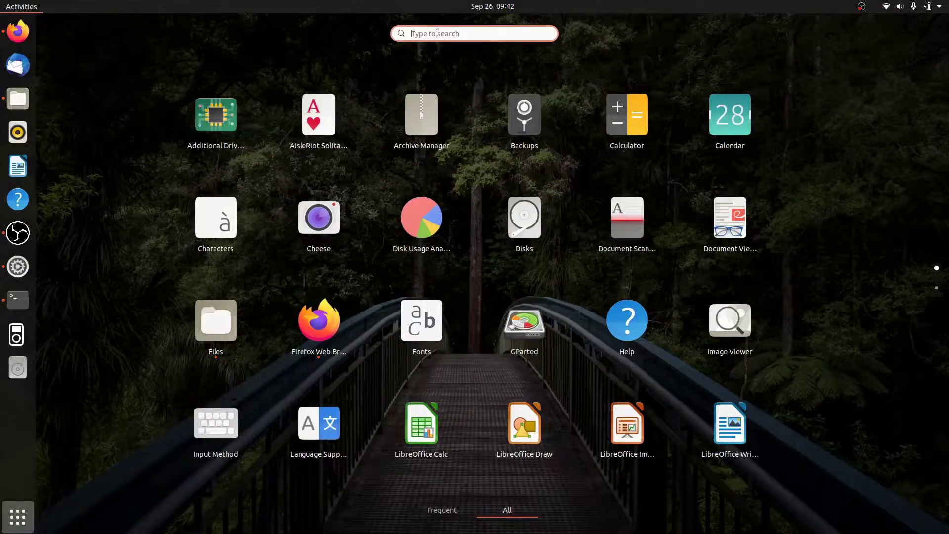
text(scrl)
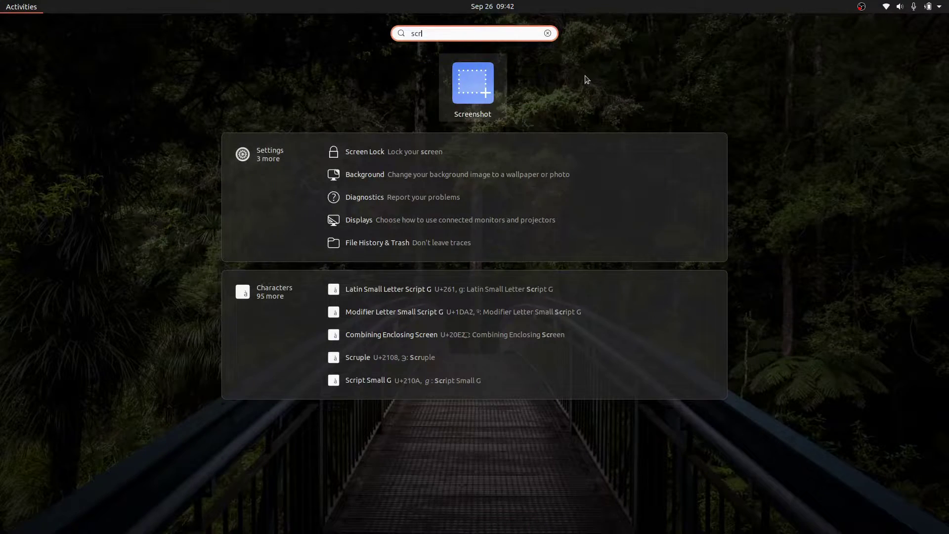
key(Escape)
key(Escape)
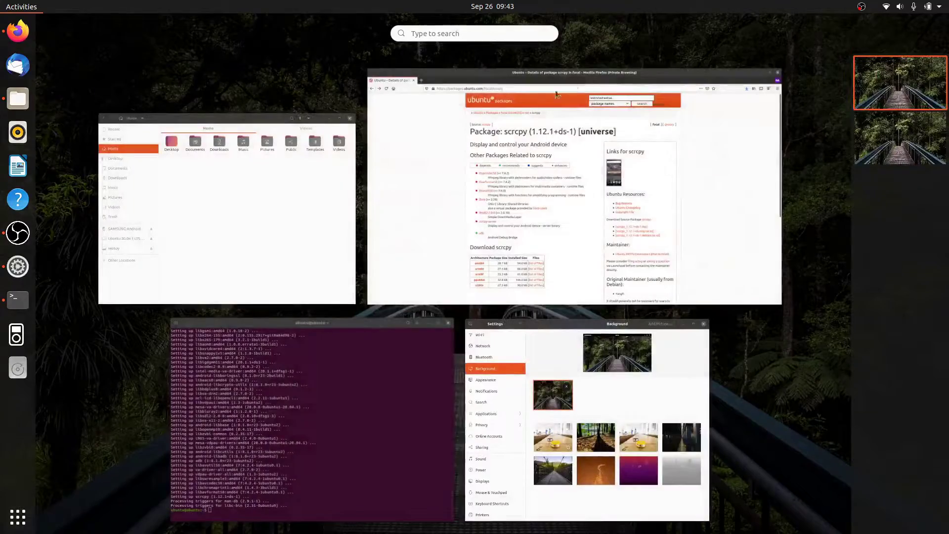
click(348, 383)
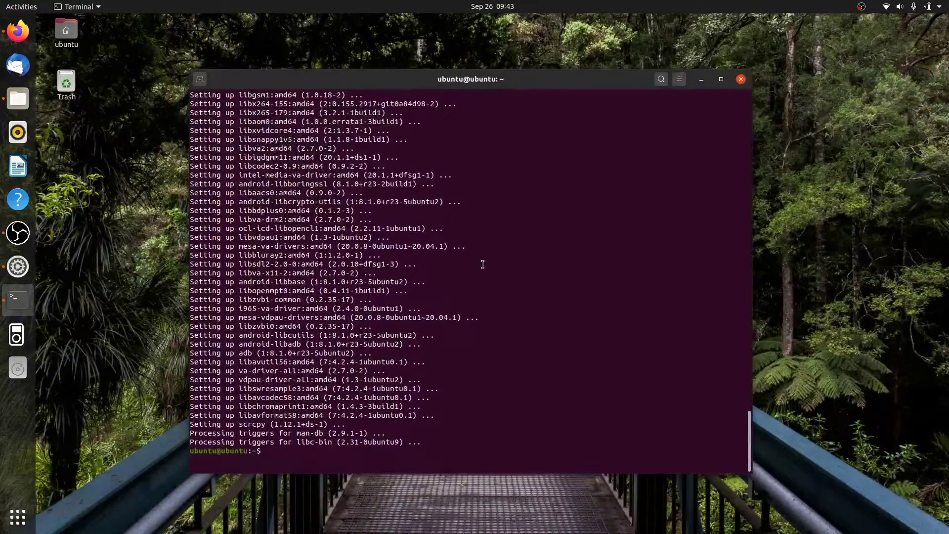
- Clear the terminal, launch scrcpy, and minimize the terminal to reveal the phone mirror
text(clear)
key(Return)
text(sc)
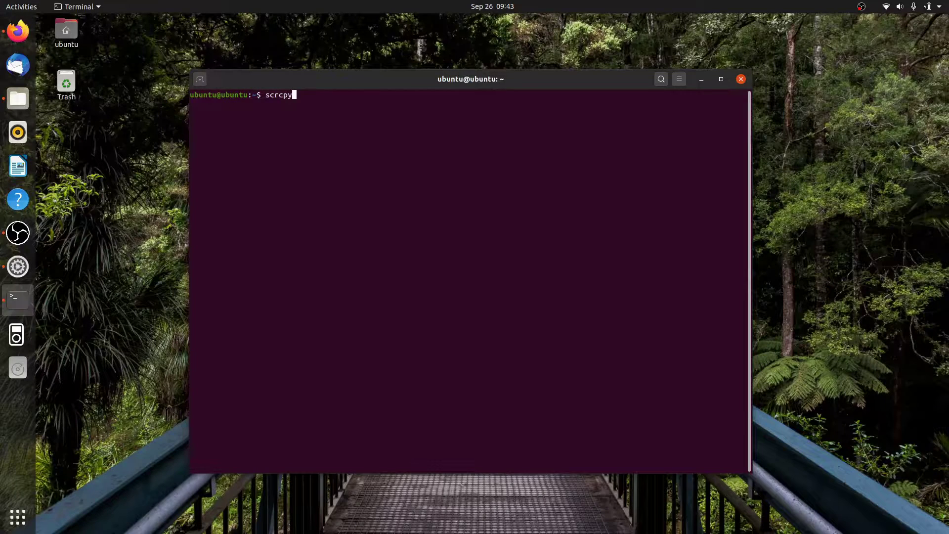
text(rcpy)
key(Return)
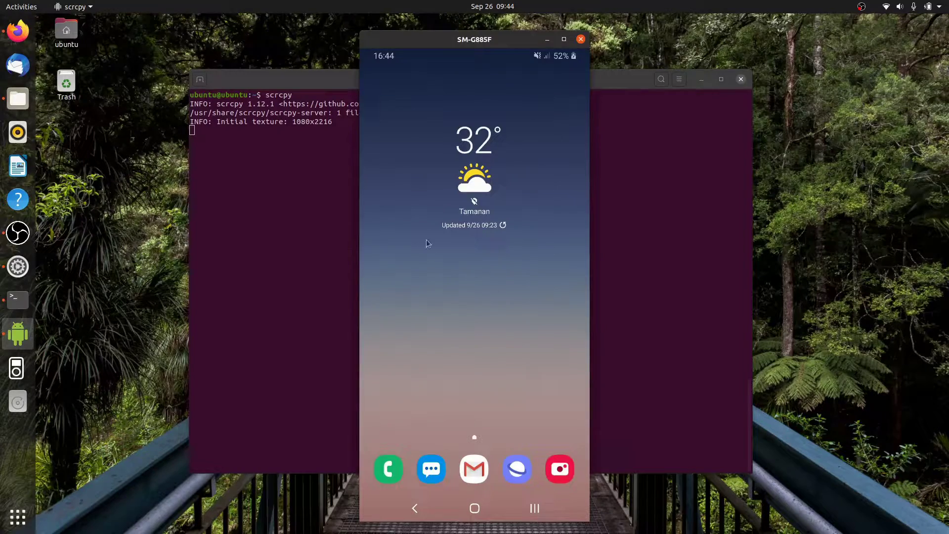
click(701, 80)
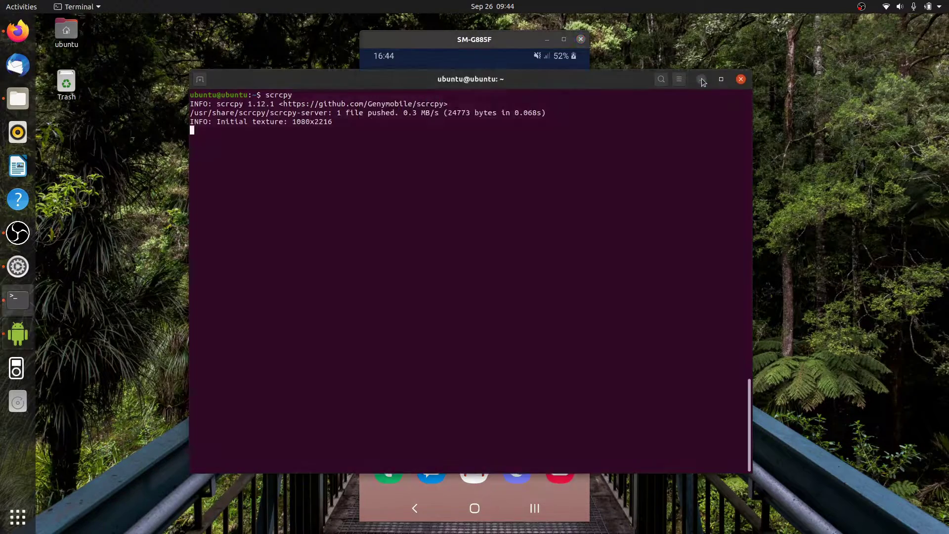
- Browse the mirrored app drawer and Quick Settings, then send the phone to its home screen
scroll(490, 204, down, 2)
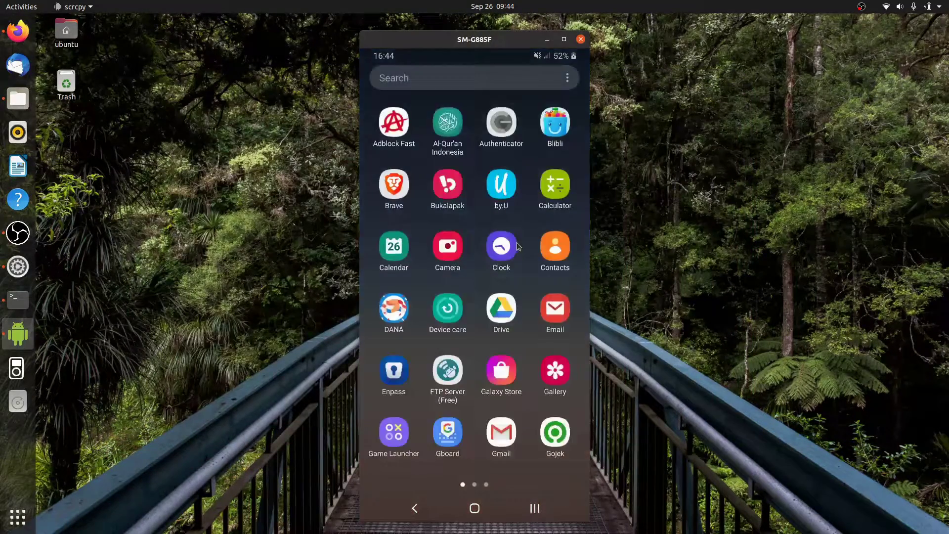
scroll(448, 316, down, 2)
scroll(540, 285, up, 2)
drag(499, 79, 517, 310)
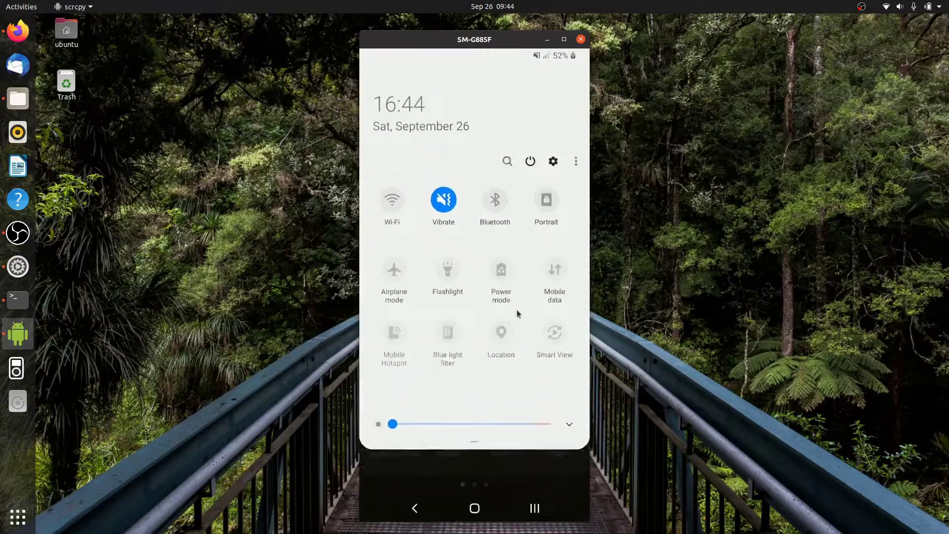
scroll(413, 304, down, 1)
scroll(464, 344, up, 1)
drag(481, 392, 486, 214)
click(421, 510)
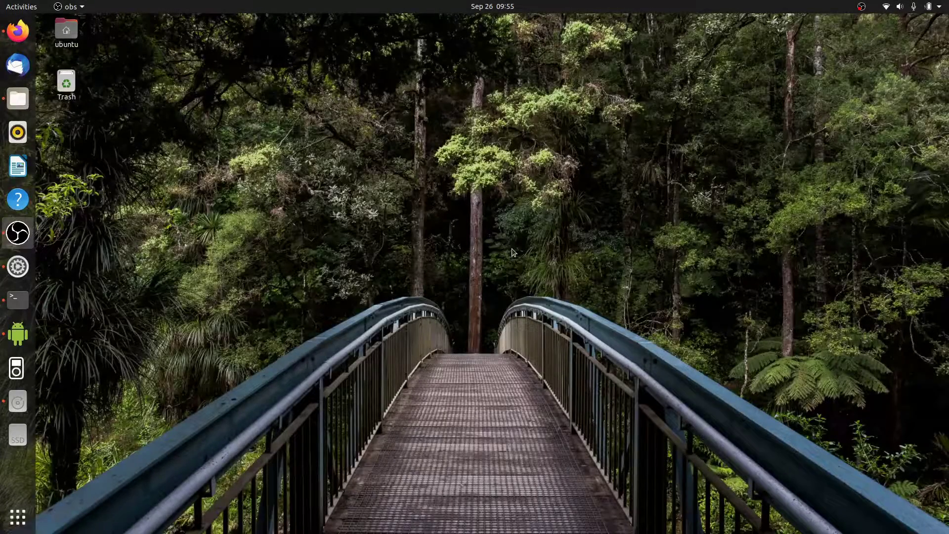
- Launch Text Editor and paste the desktop-entry template into a new document
click(19, 519)
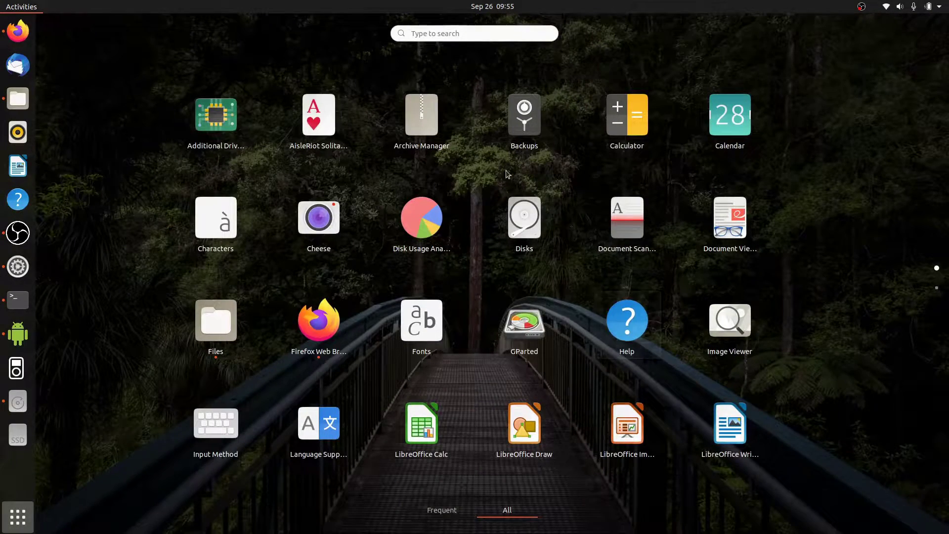
text(gedl)
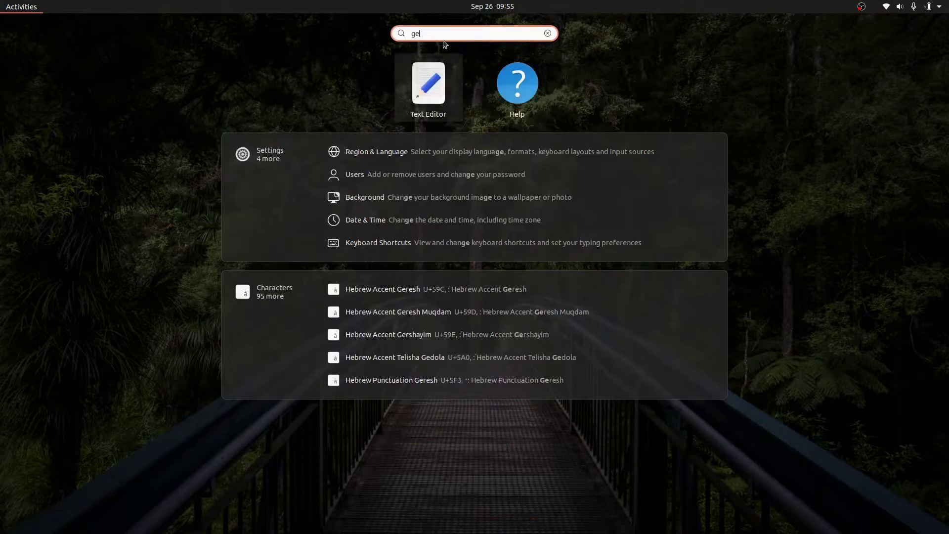
click(472, 80)
drag(327, 73, 562, 106)
right_click(461, 166)
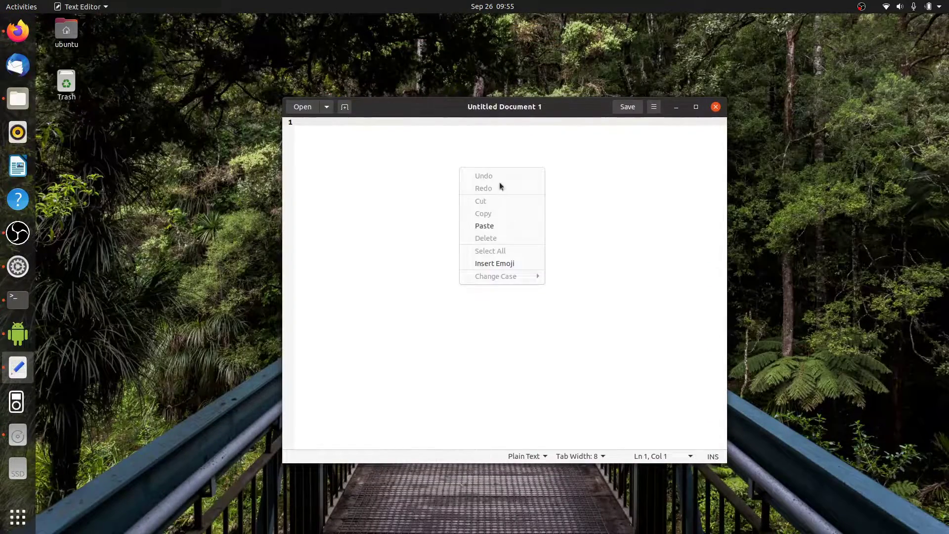
click(498, 223)
- Set the entry's Name to Scrcpy and its Comment to 'Mirror android screen'
drag(532, 184, 353, 131)
click(447, 216)
text(Scrcpy)
double_click(355, 140)
text(Mirror android screen)
- Set both the Exec and Icon lines of the entry to scrcpy
key(Down)
key(ctrl+shift+Left)
key(ctrl+shift+Left)
text(scrcpy)
key(Down)
key(Down)
key(ctrl+Left)
key(ctrl+Left)
key(shift+End)
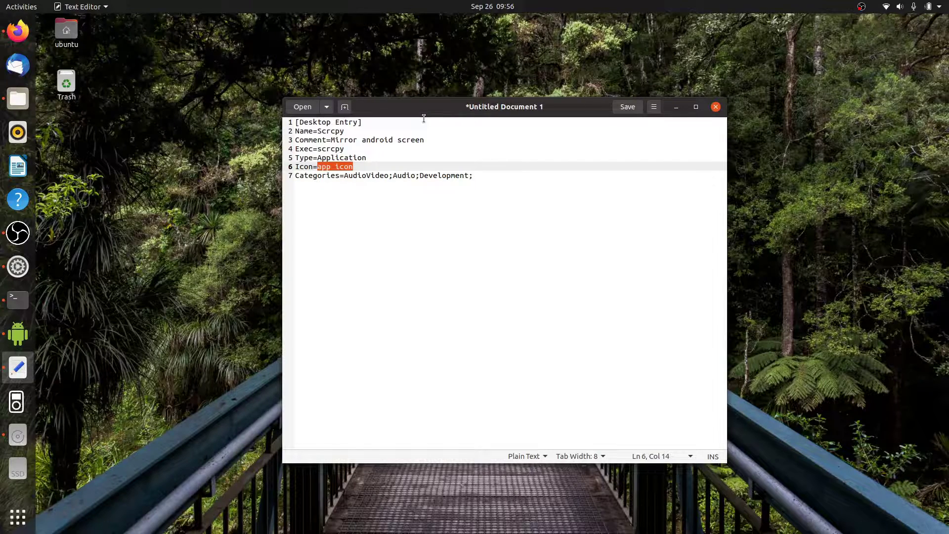
key(BackSpace)
text(scrcpy)
- Save the entry as scrcpy.desktop in ~/.local/share/applications
click(627, 107)
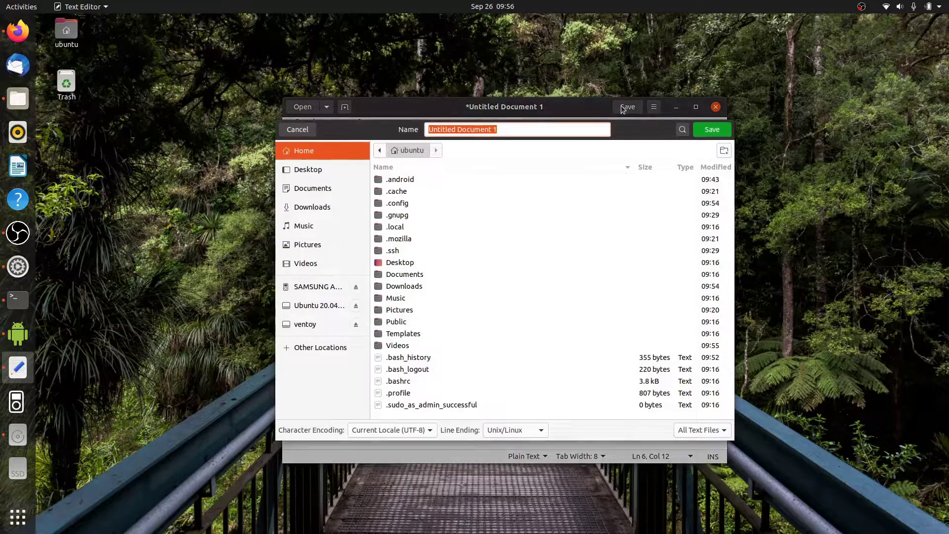
double_click(417, 226)
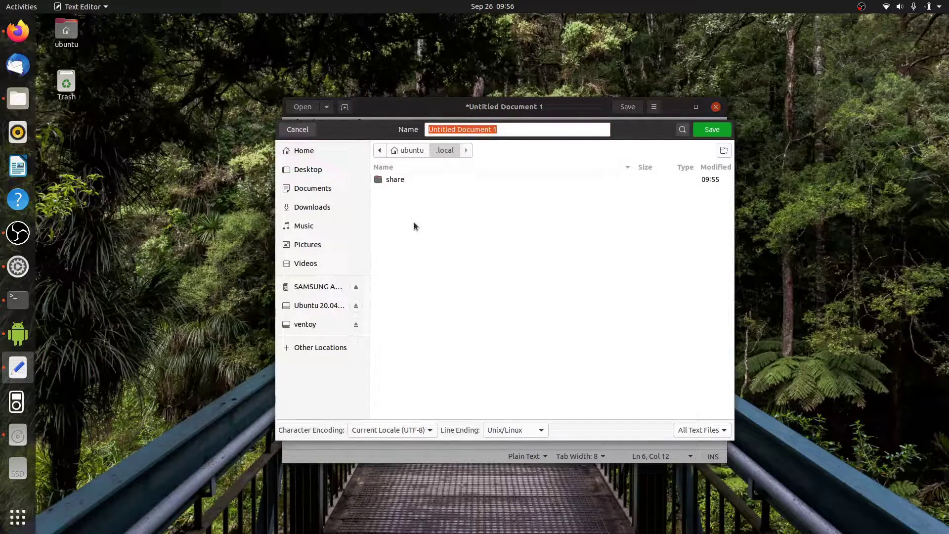
double_click(404, 183)
double_click(404, 181)
click(523, 129)
key(ctrl+a)
text(scrcpy.desktop)
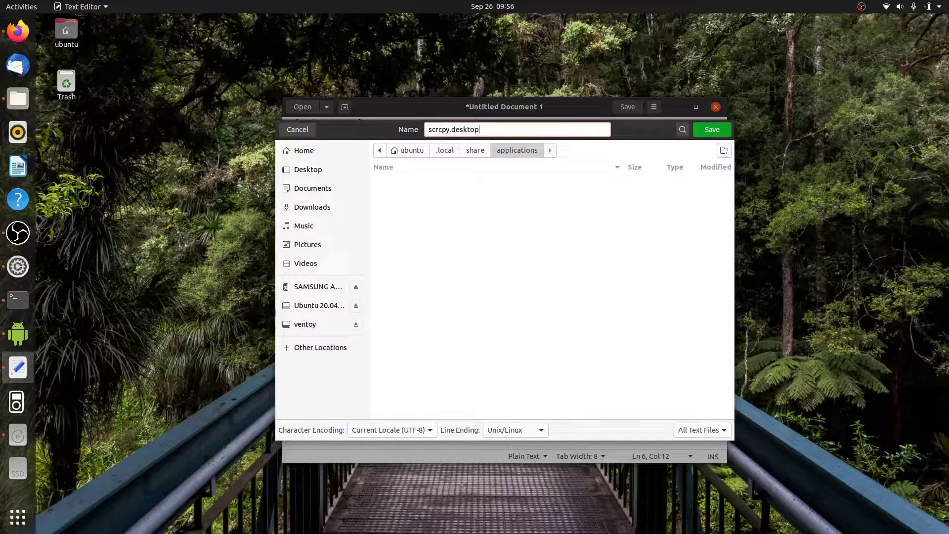
click(721, 133)
click(599, 191)
- Cut scrcpy.png from the Downloads folder in Files
click(22, 108)
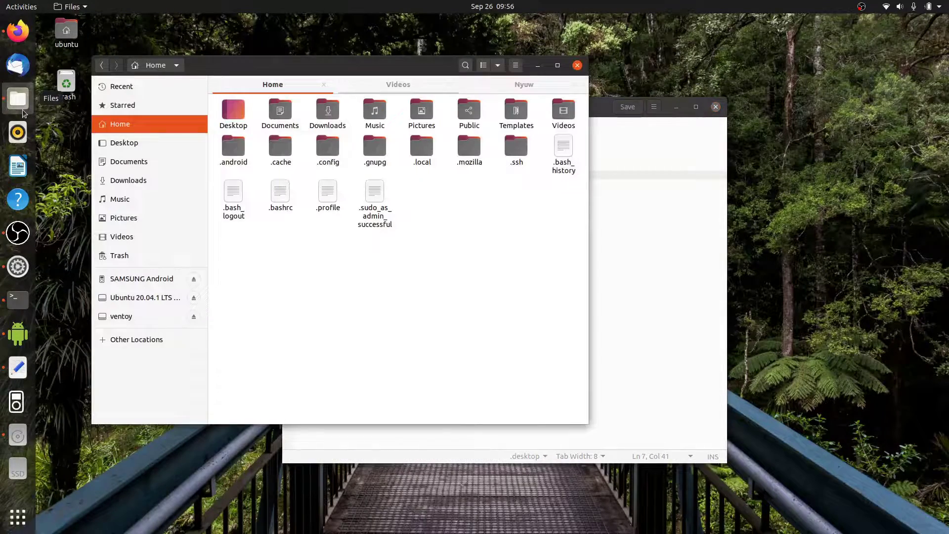
click(168, 179)
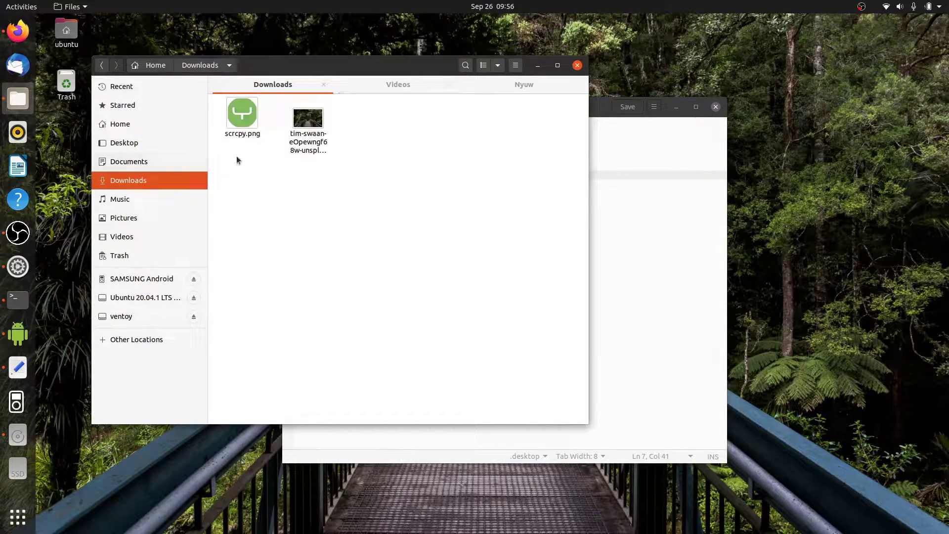
click(237, 122)
right_click(244, 116)
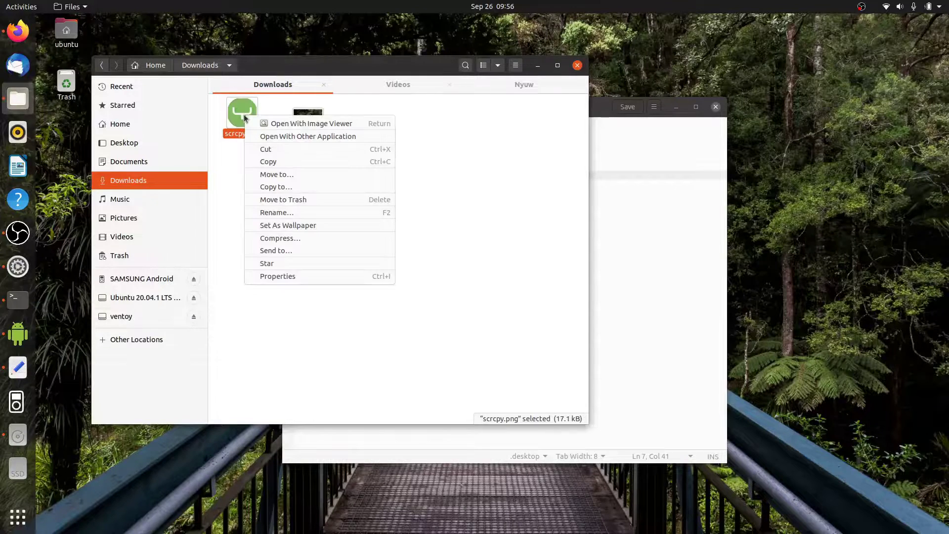
click(272, 148)
- Create a new folder named 'icons' inside ~/.local/share
click(120, 123)
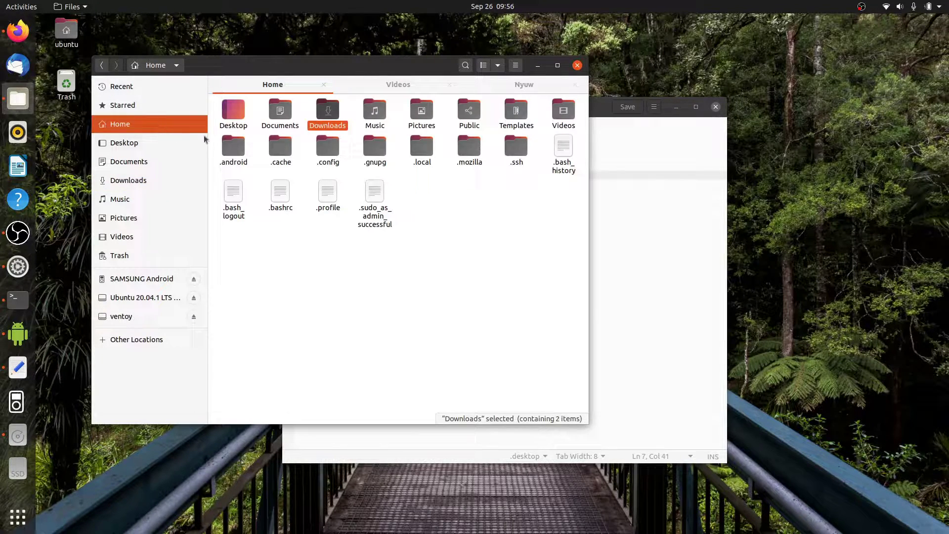
double_click(422, 147)
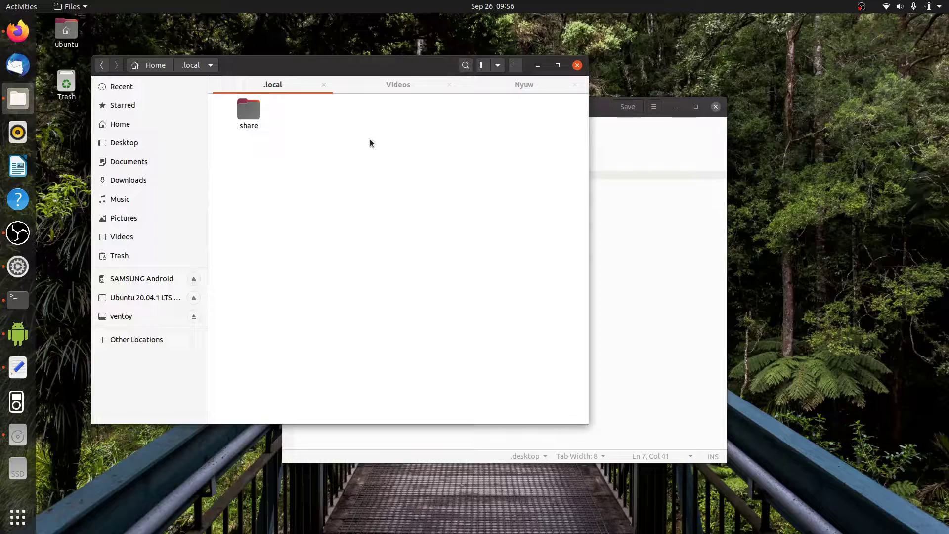
double_click(241, 115)
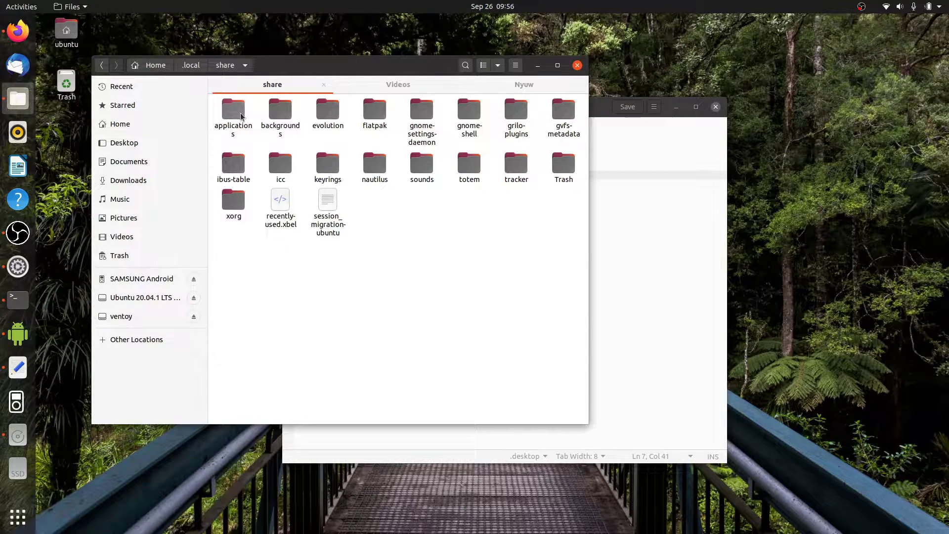
right_click(439, 221)
click(470, 222)
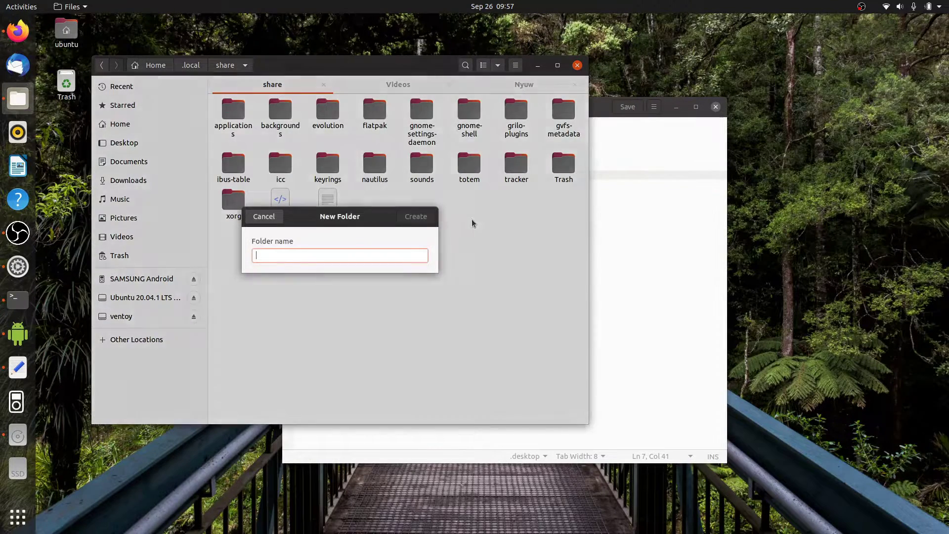
text(icons)
key(Return)
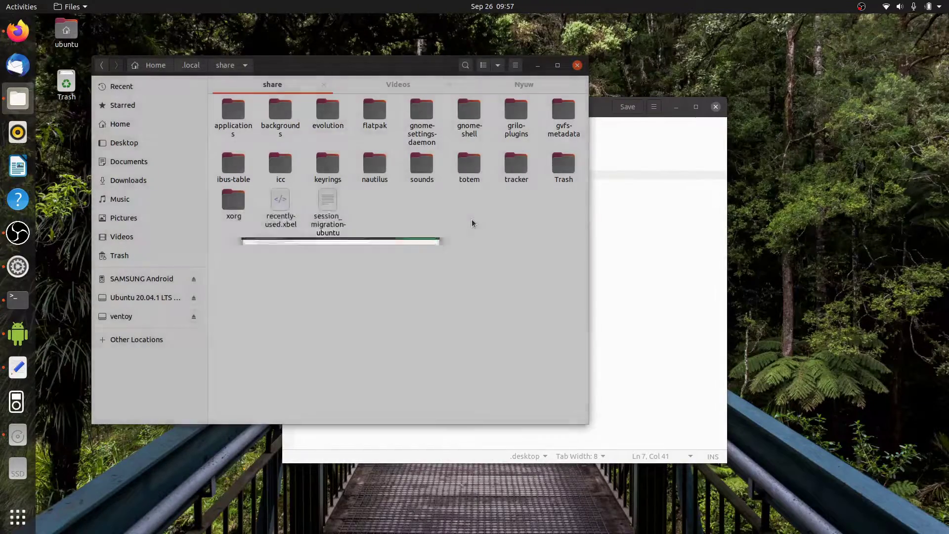
- Paste scrcpy.png into the new icons folder
key(Return)
key(ctrl+v)
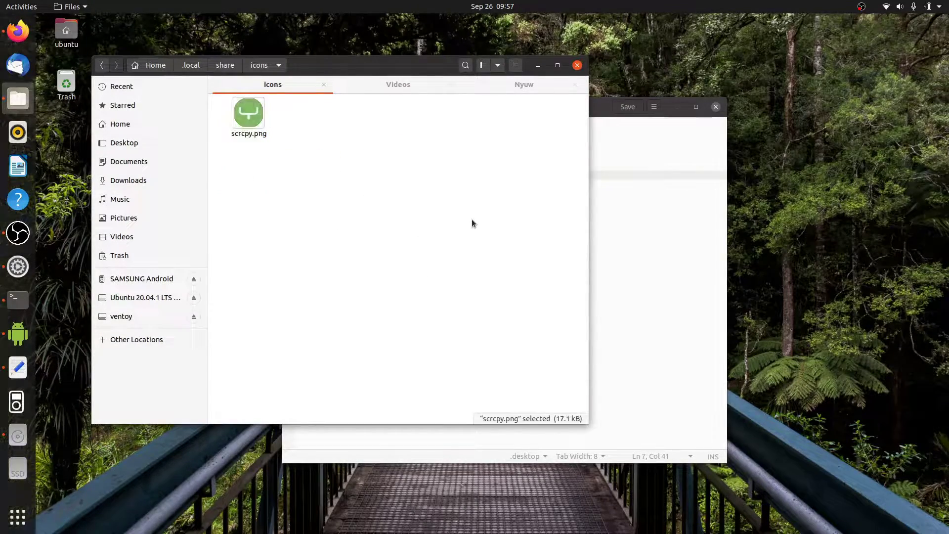
- Search 'sc' in the applications list and launch Scrcpy, now showing its icon
click(18, 516)
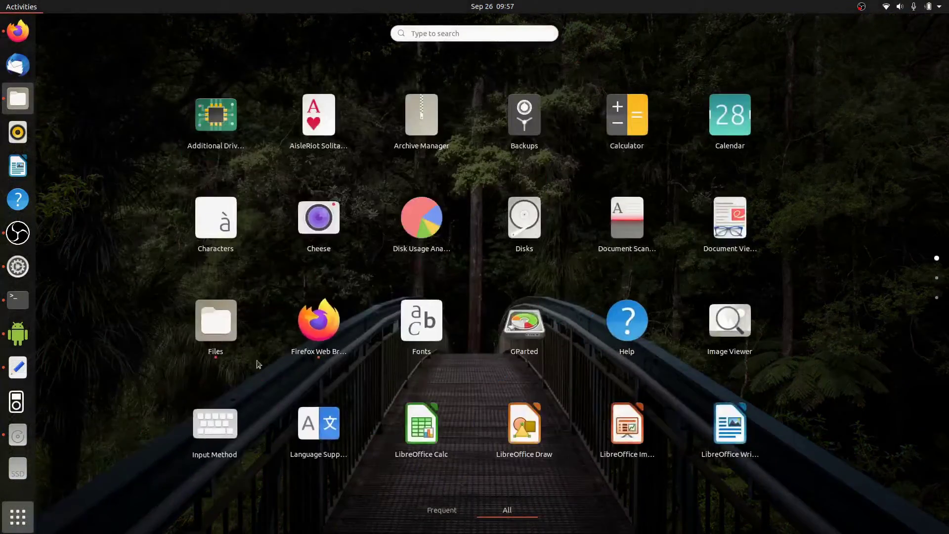
text(sc)
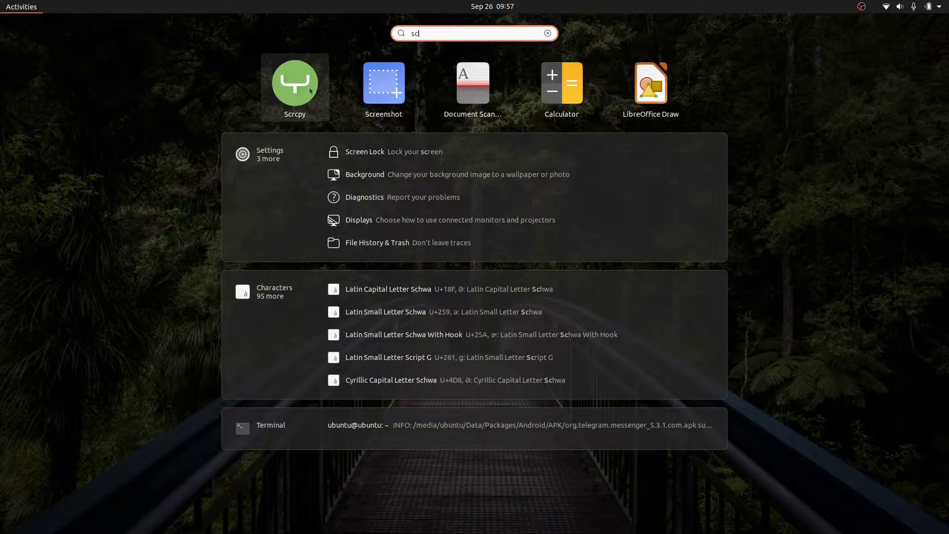
click(309, 90)
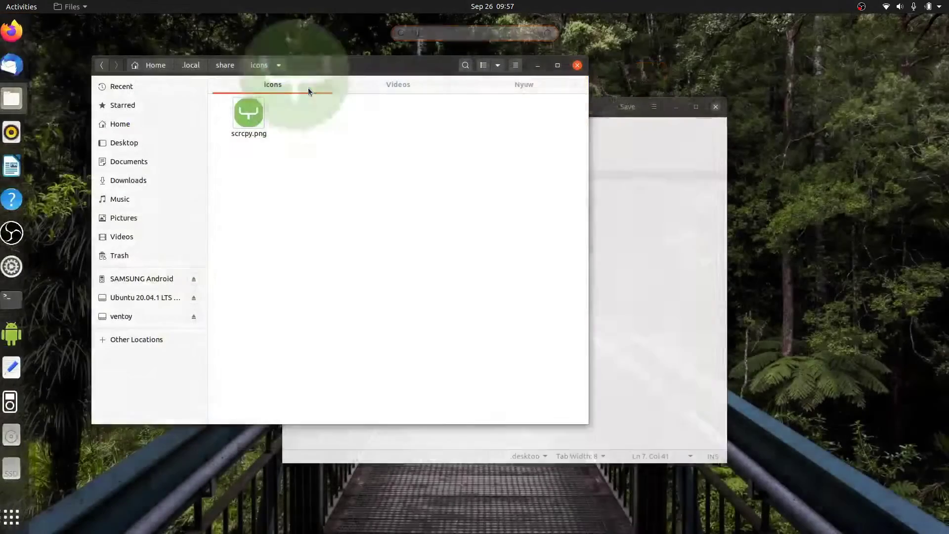